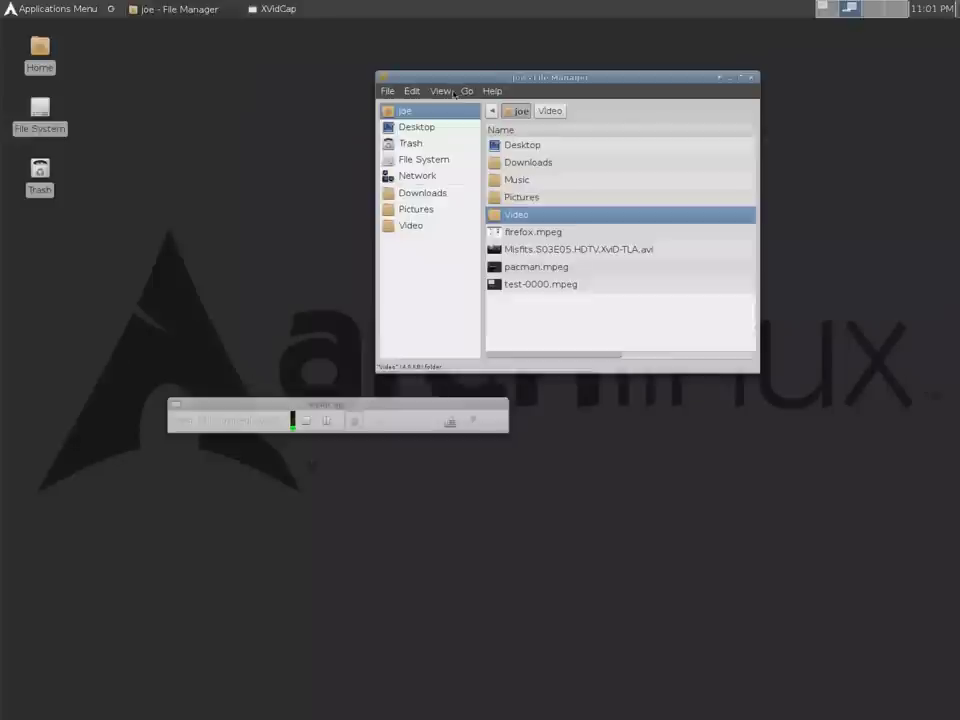
Show the home folder as icons, then bring up the folder's and the desktop's context menus.
left_click(440, 90)
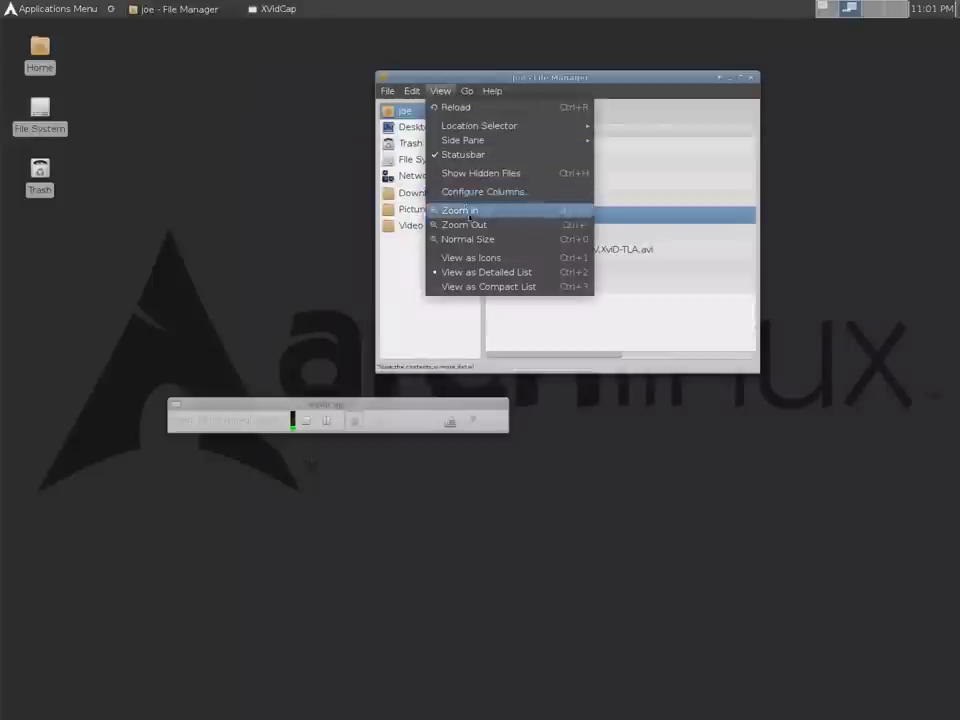
left_click(467, 258)
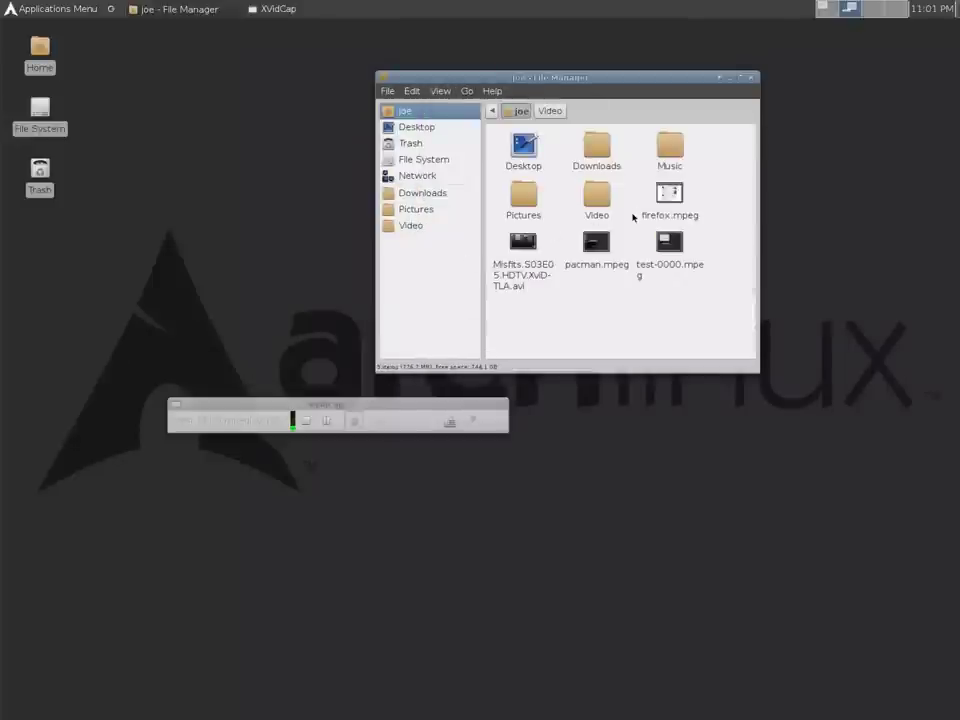
right_click(636, 317)
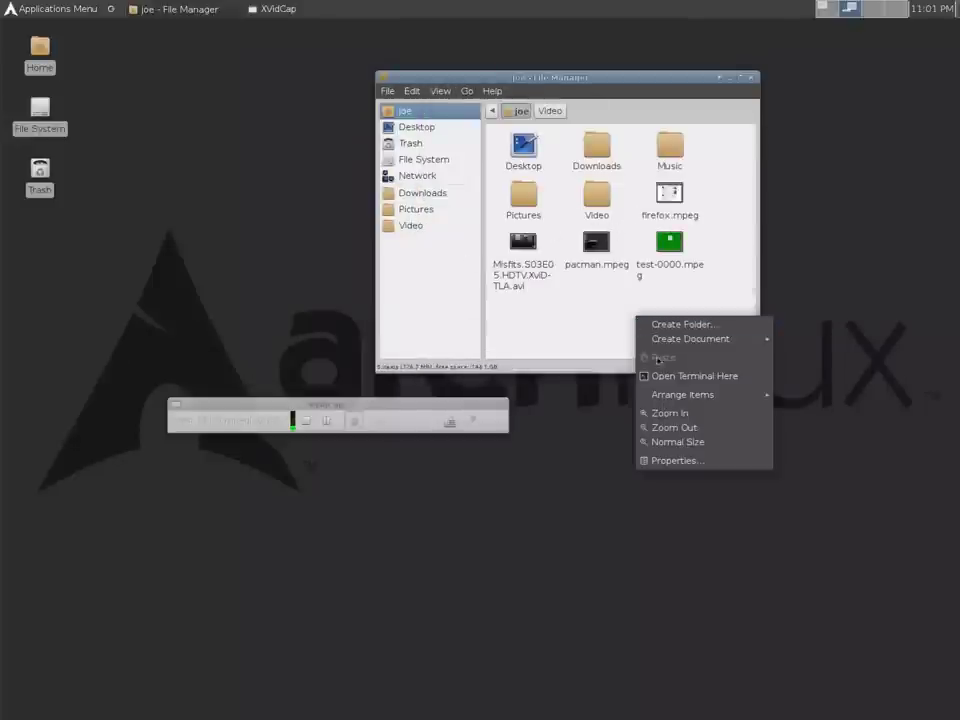
right_click(642, 486)
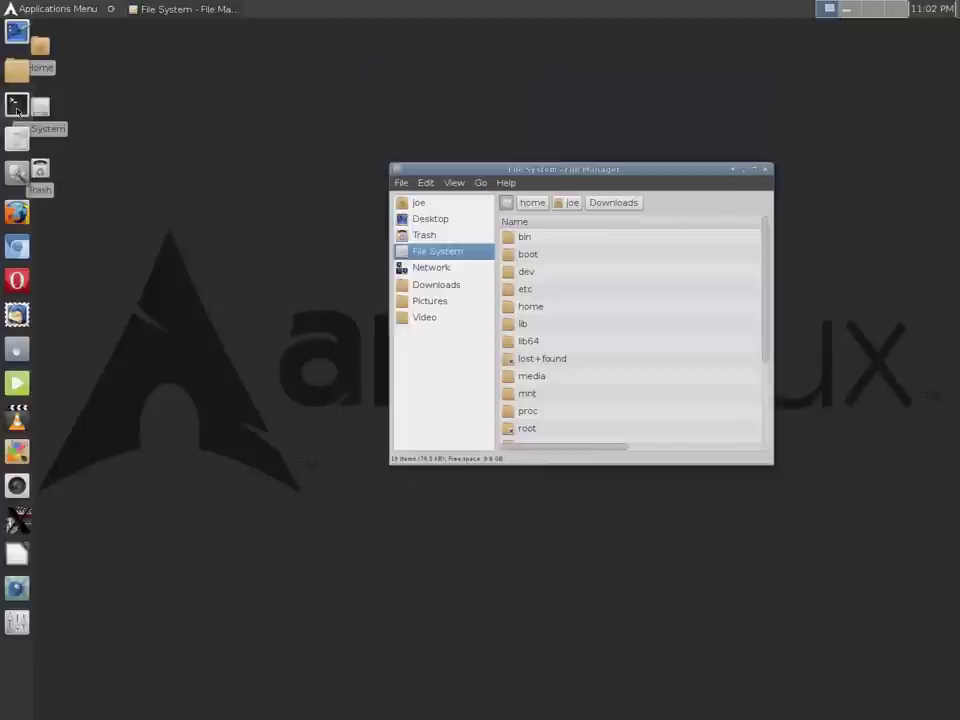
Run conky from the terminal and drag the file manager window to the right.
type("conky")
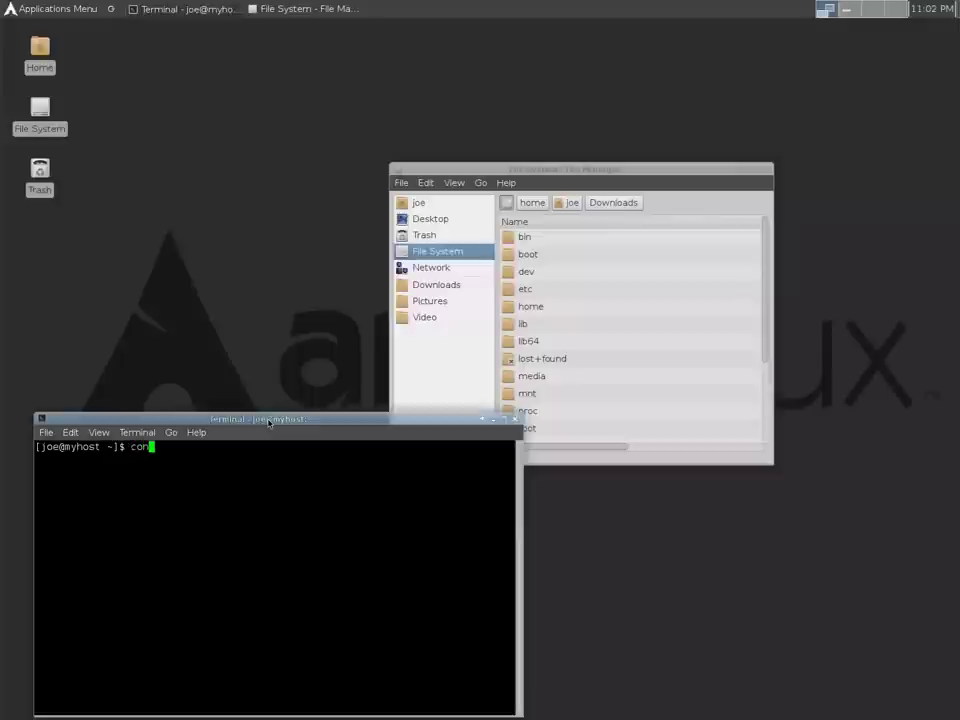
key("Return")
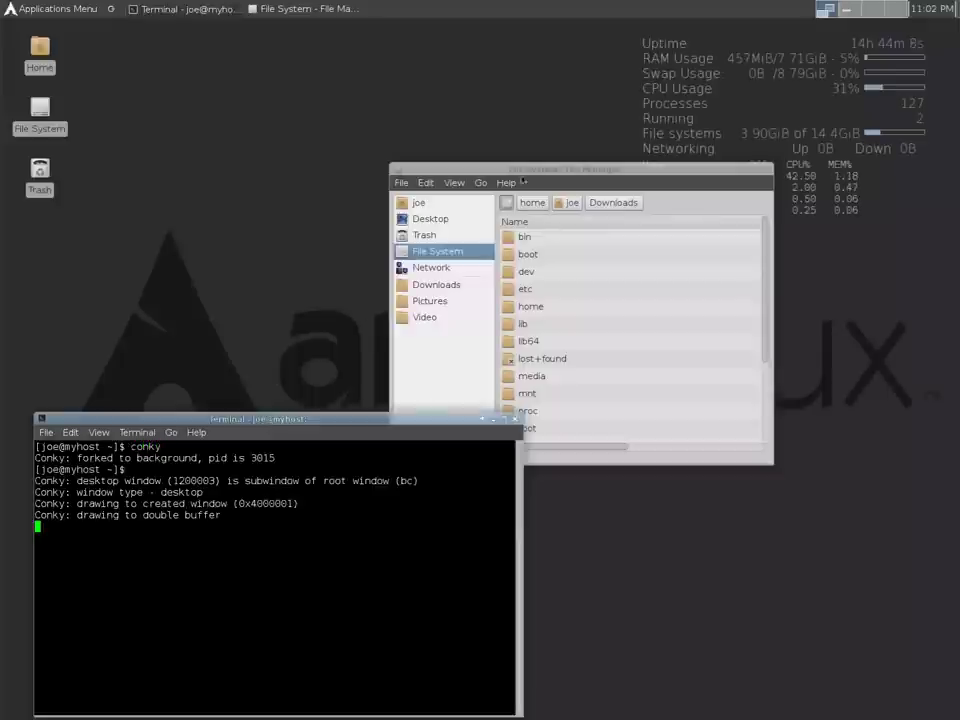
left_click_drag(511, 170, 868, 272)
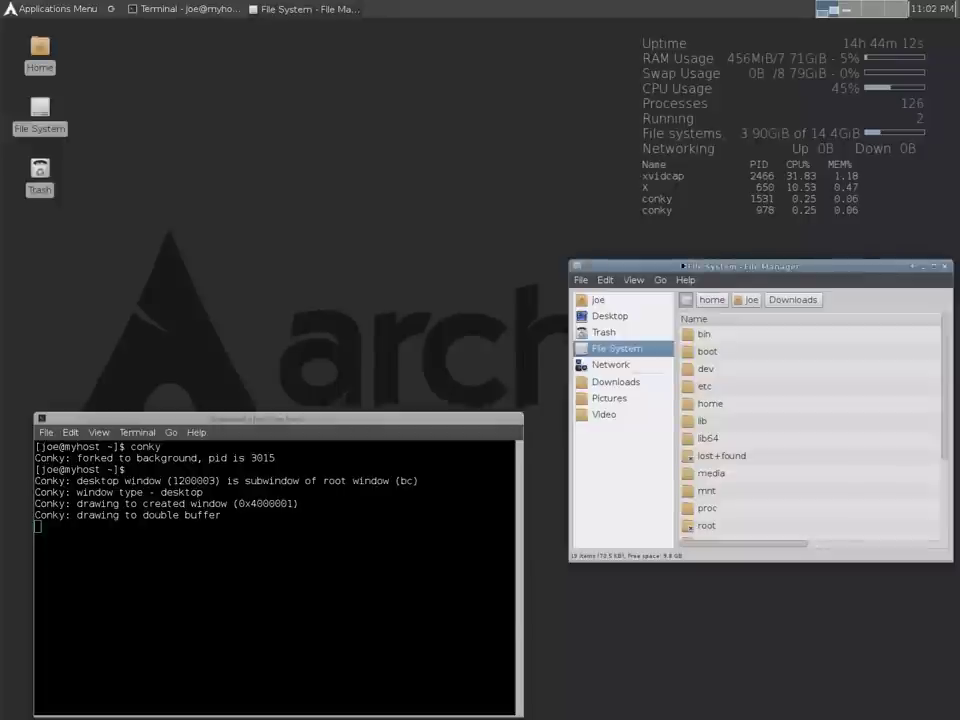
Launch Exaile from the dock, move it up-left, then maximize and restore it via Alt+Space.
left_click(13, 291)
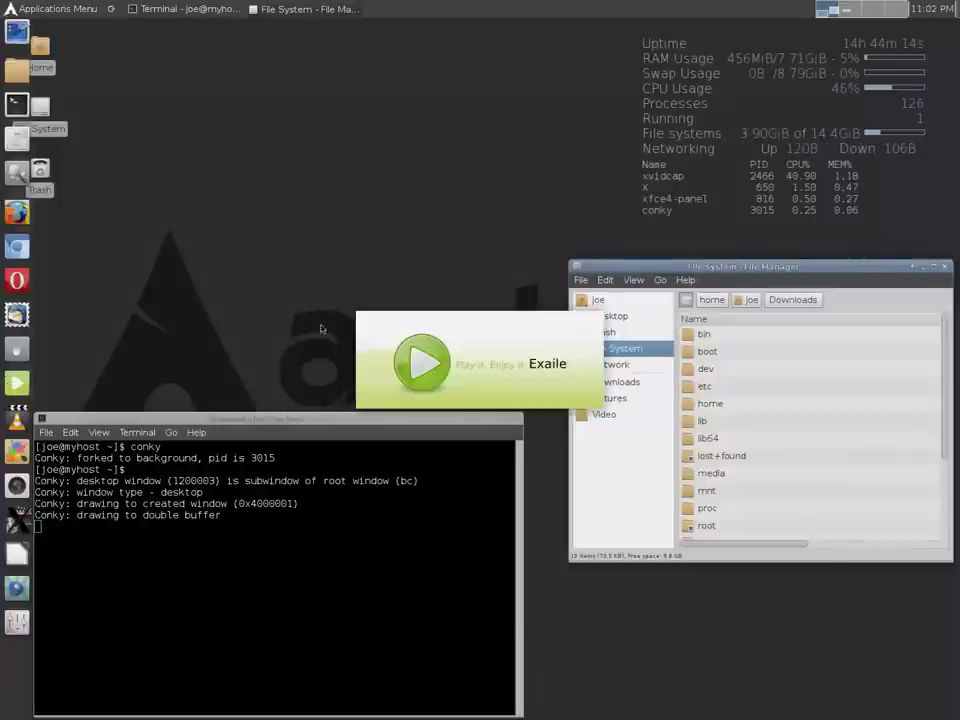
left_click_drag(473, 367, 387, 169)
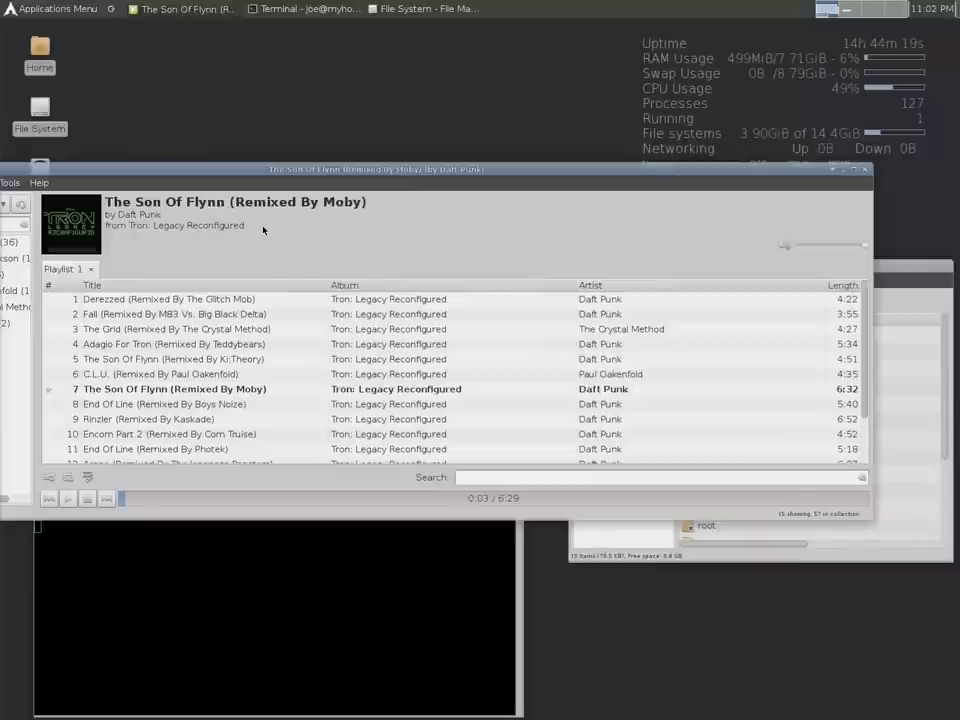
key("alt+space")
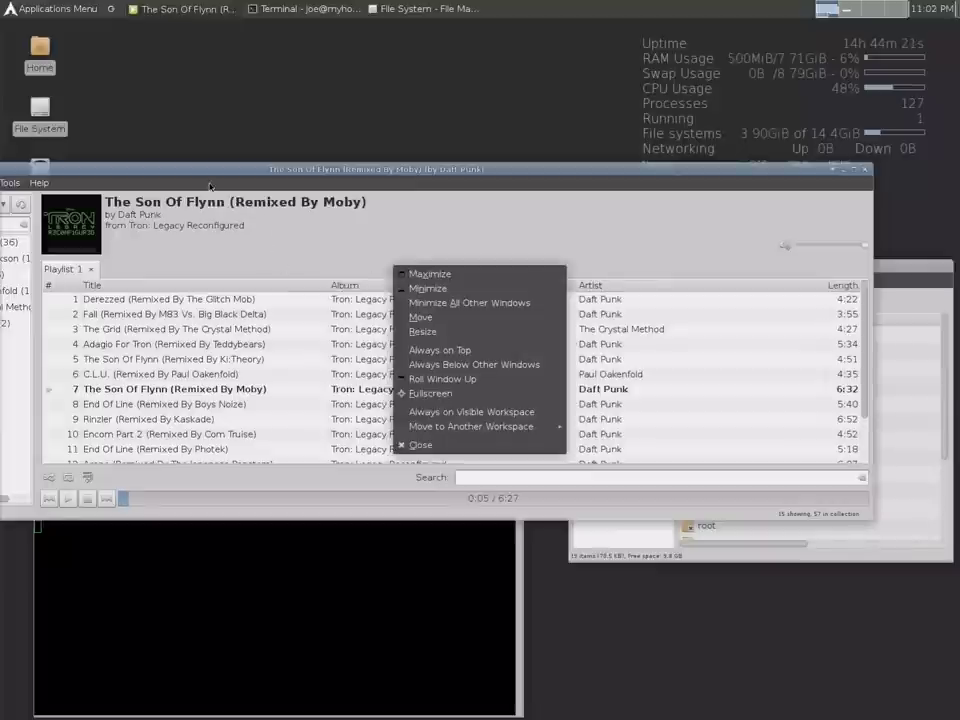
key("Return")
key("alt+space")
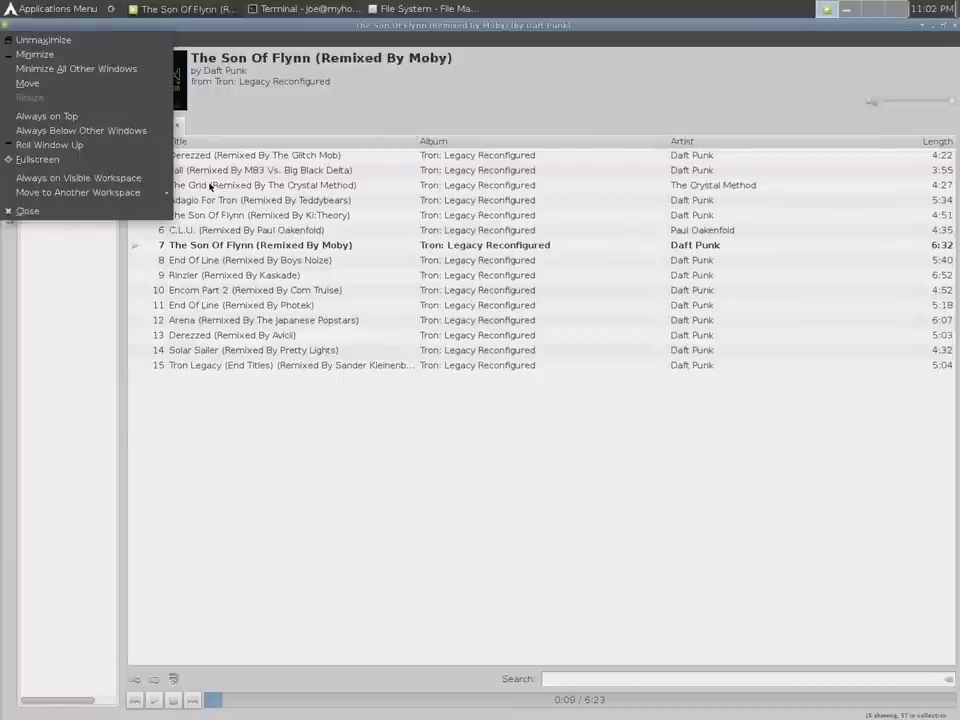
key("Return")
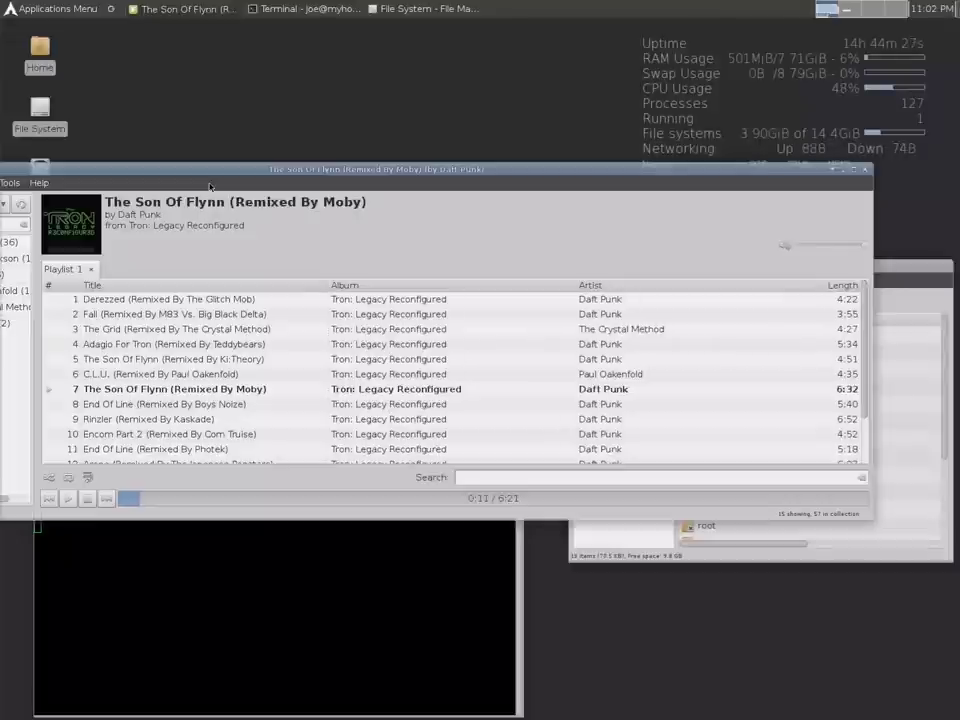
Resize the Exaile window narrower and taller, then move it up and right.
key("alt+space")
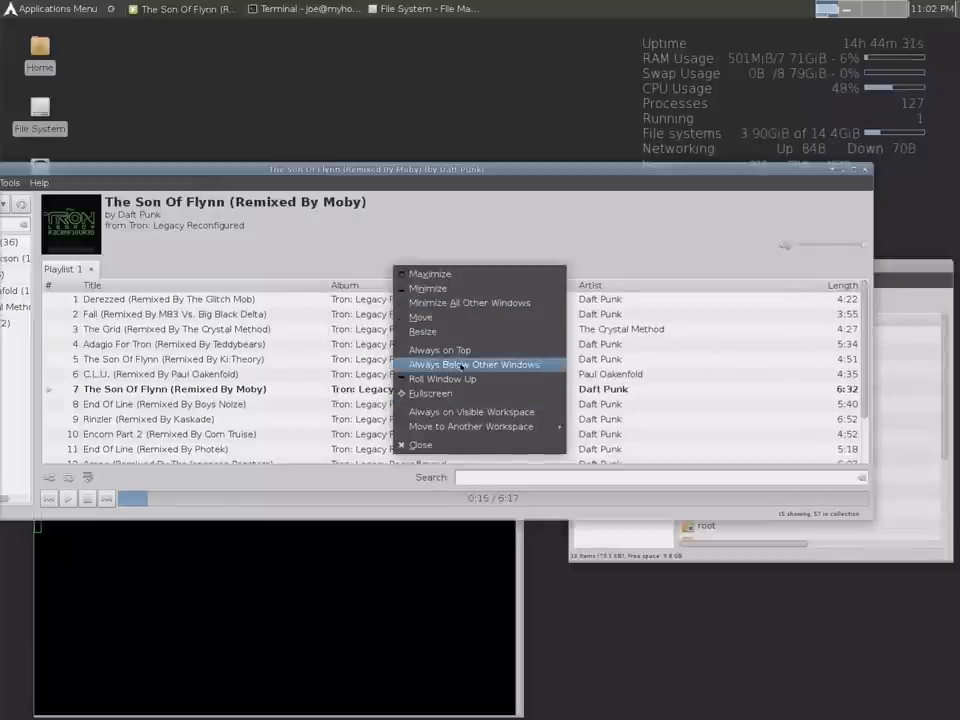
left_click(445, 331)
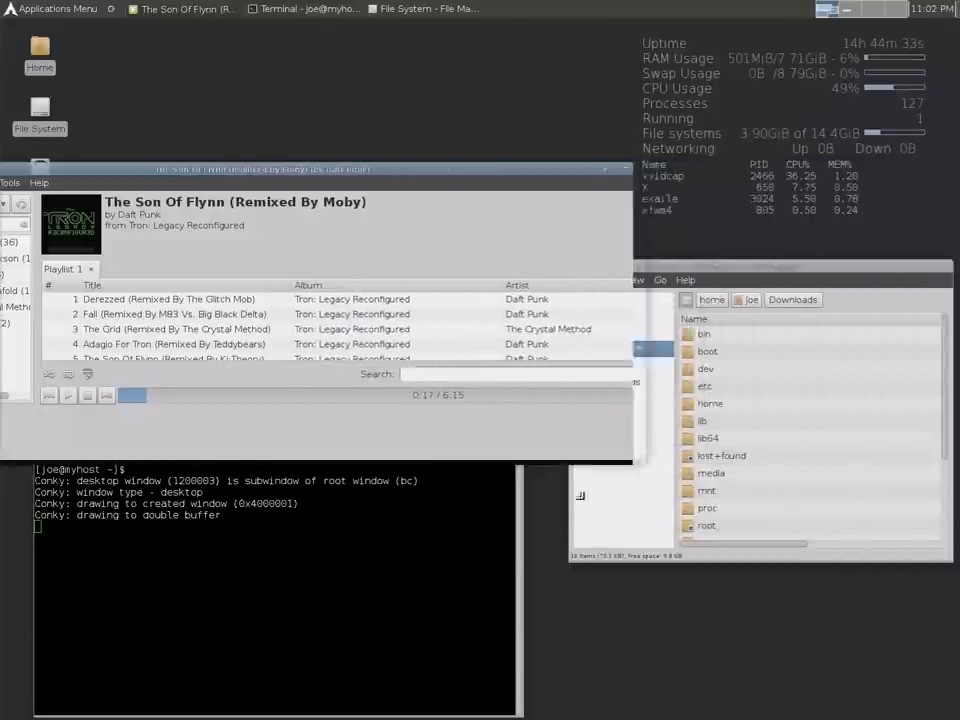
left_click_drag(424, 551, 429, 602)
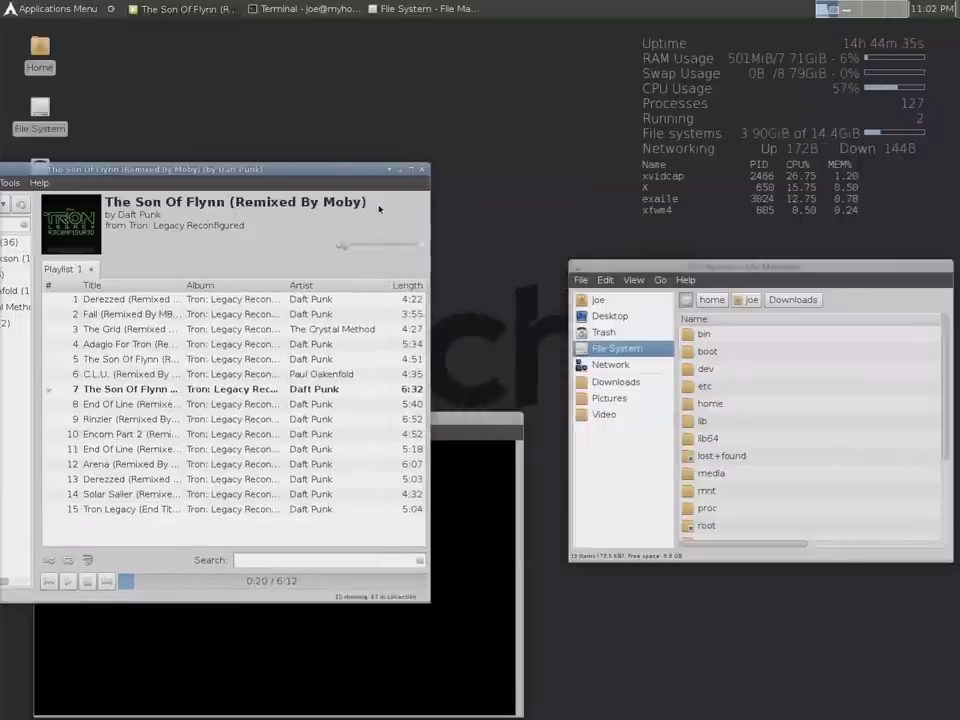
left_click_drag(380, 208, 338, 306)
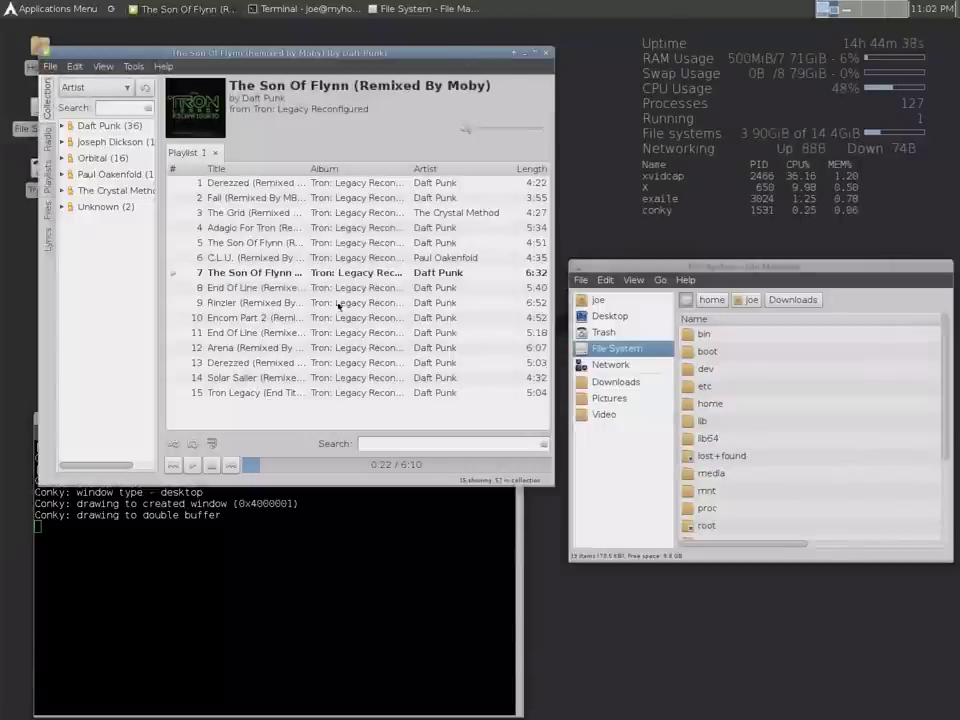
Bring the terminal to the front and Alt+Tab through the open windows.
left_click(271, 609)
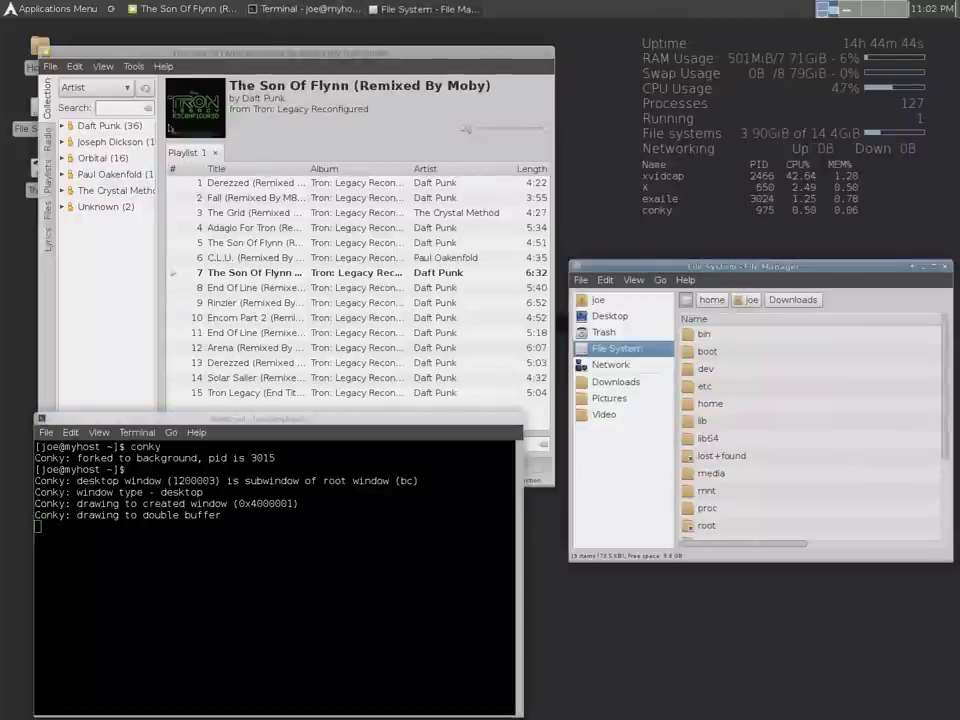
key("alt+Tab")
key("alt+Tab")
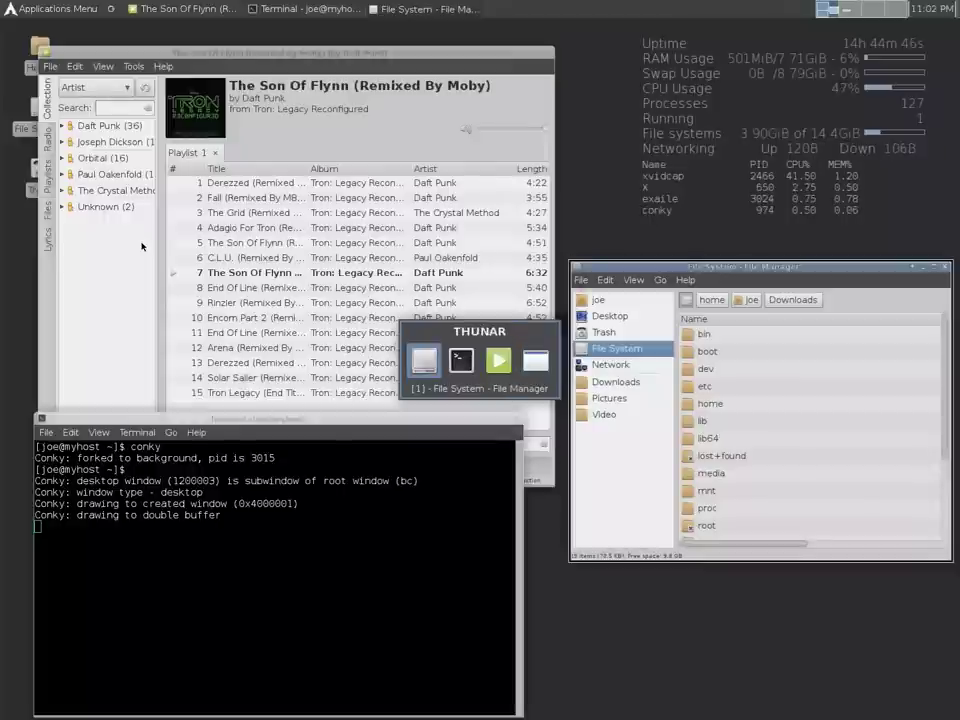
key("alt+Tab")
key("alt+shift+Tab")
key("alt+Tab")
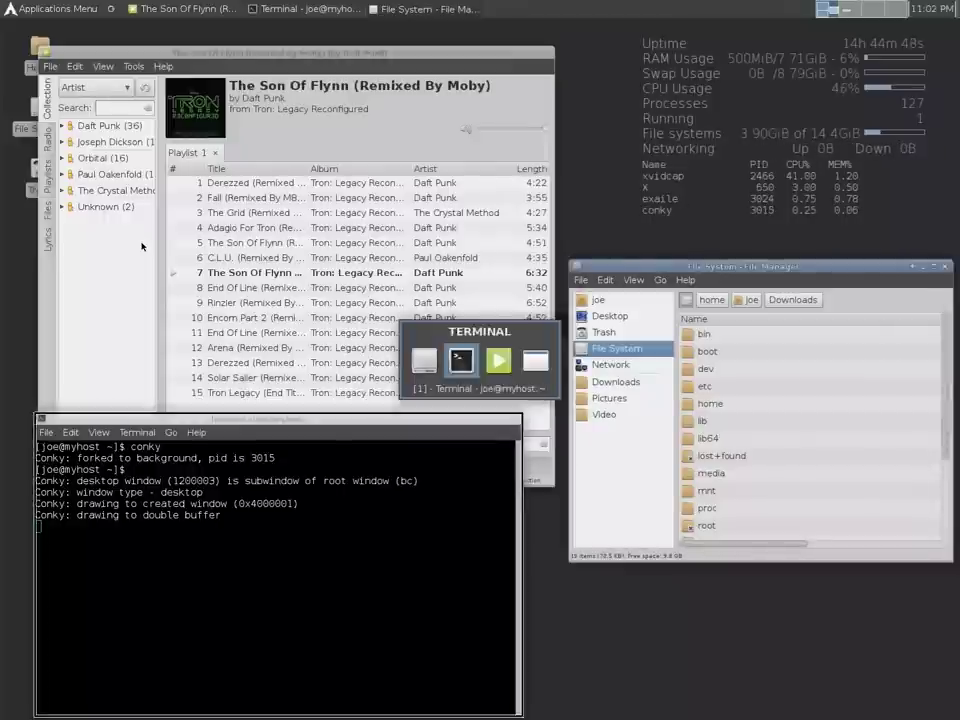
key("alt+Tab")
key("alt+Tab")
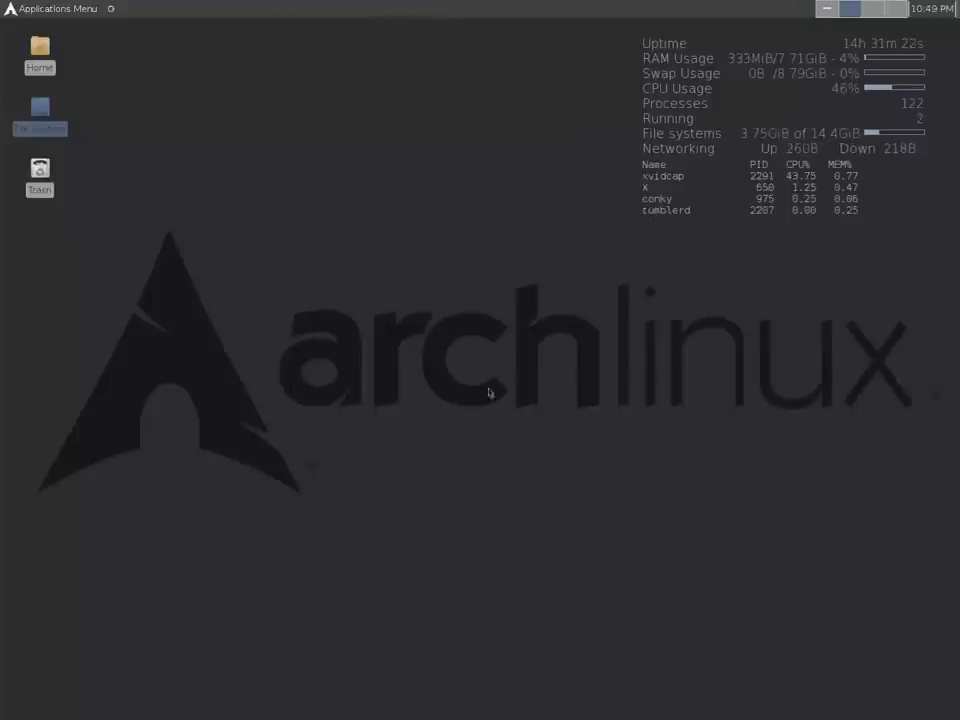
Launch Firefox on the Linux Journal news page and scroll through it.
mouse_move(4, 164)
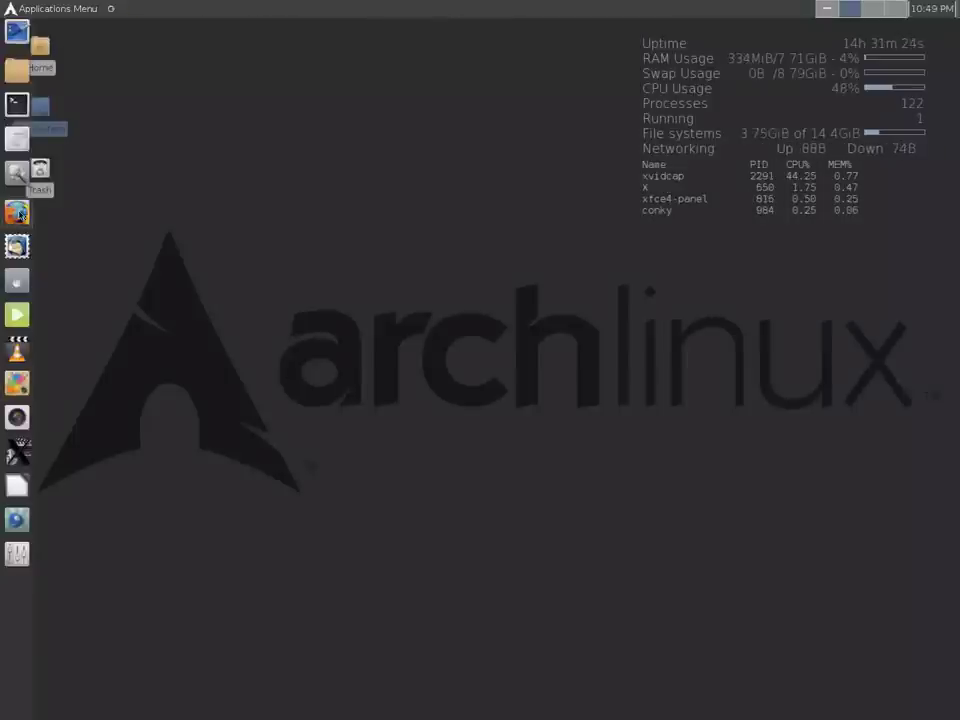
left_click(19, 213)
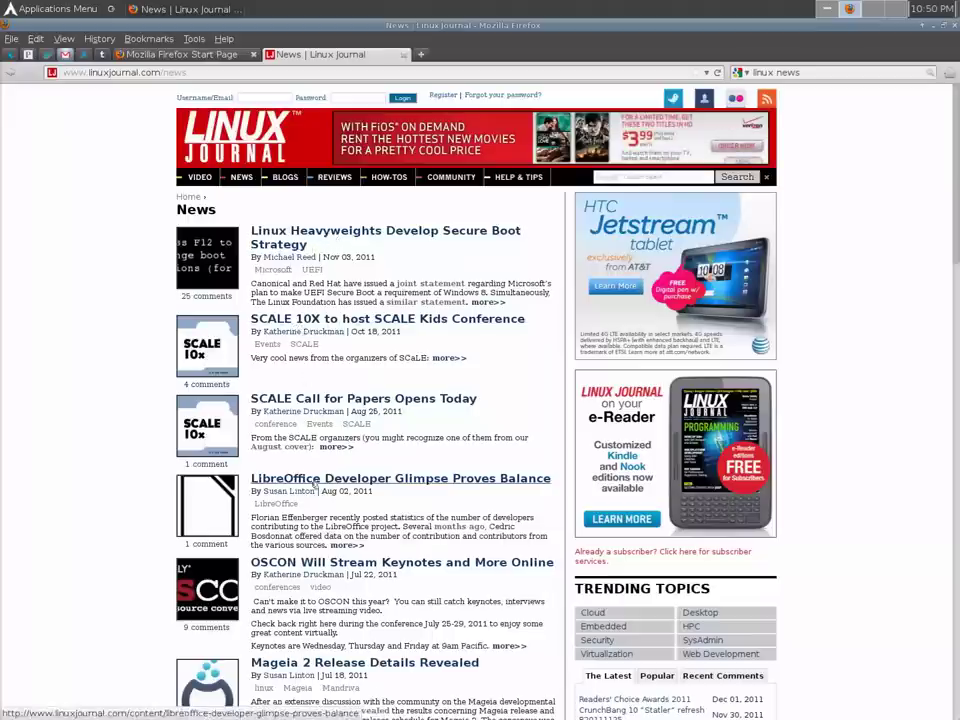
scroll(316, 484, "down", 4)
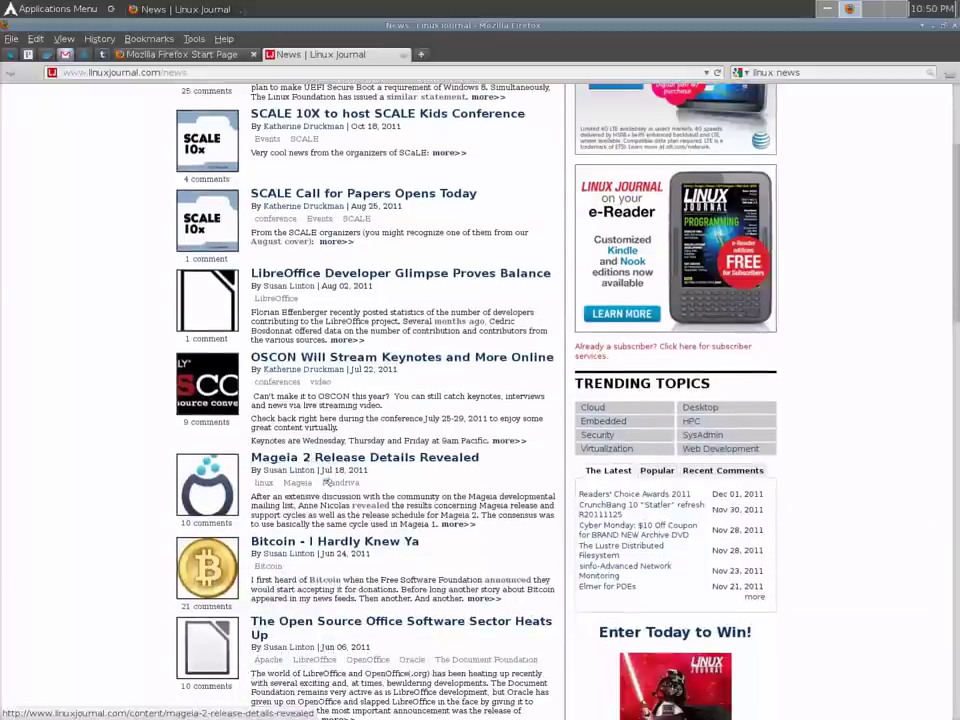
scroll(325, 484, "down", 13)
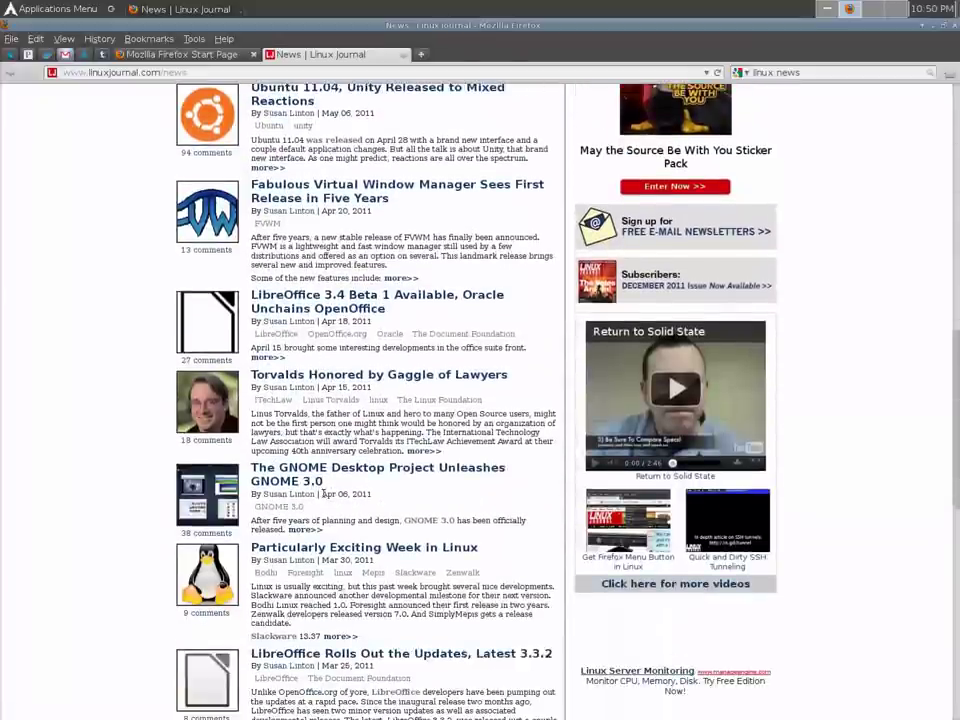
scroll(323, 493, "down", 4)
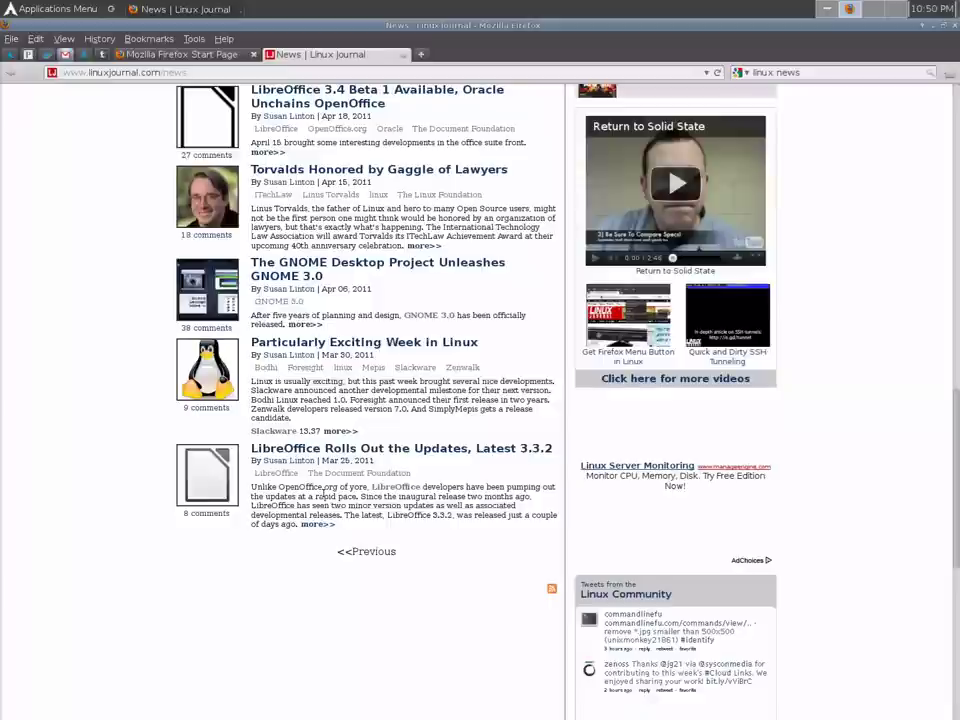
scroll(323, 492, "up", 2)
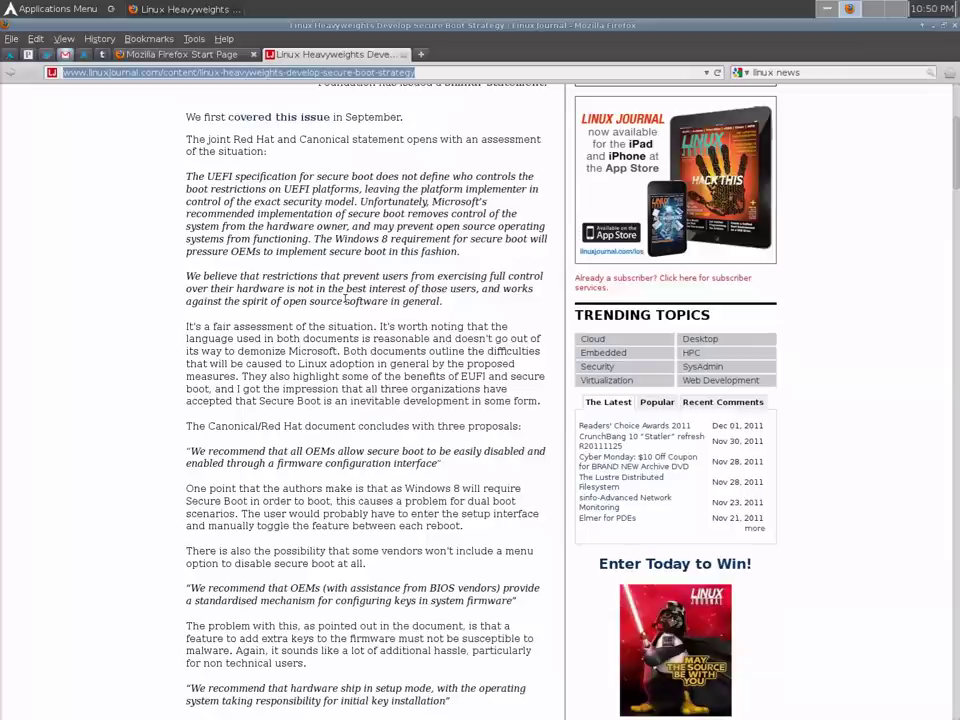
Load the BBC homepage at bbc.co.uk.
key("BackSpace")
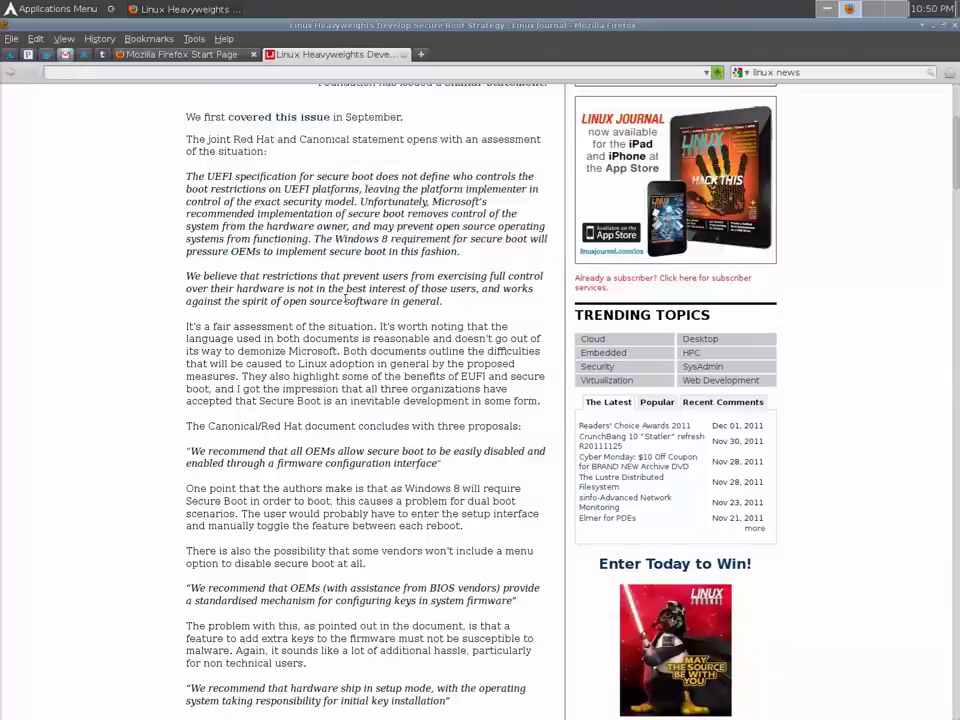
type("bbc.co.uk")
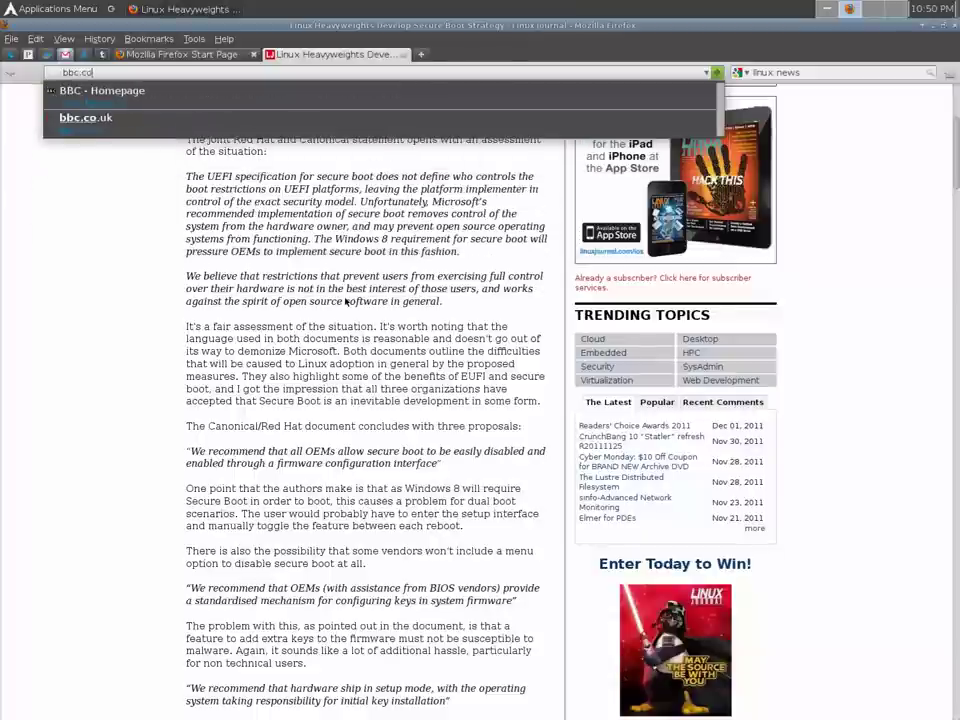
key("BackSpace")
type(".uk")
key("Return")
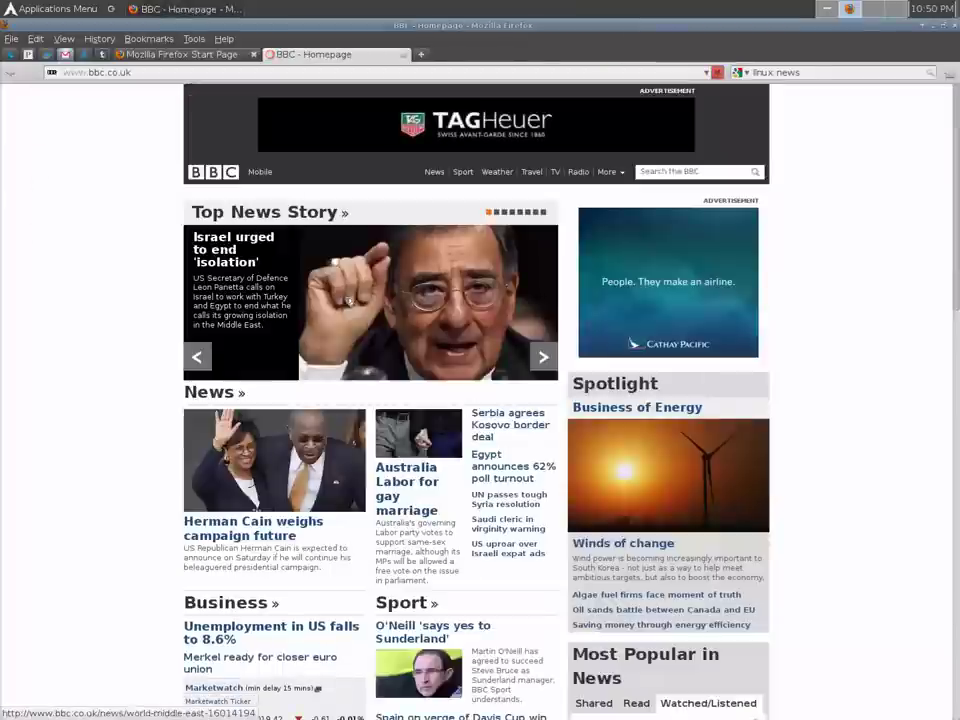
Scroll down the BBC homepage and open the Travel story on Peru's Nasca Lines.
scroll(485, 392, "down", 5)
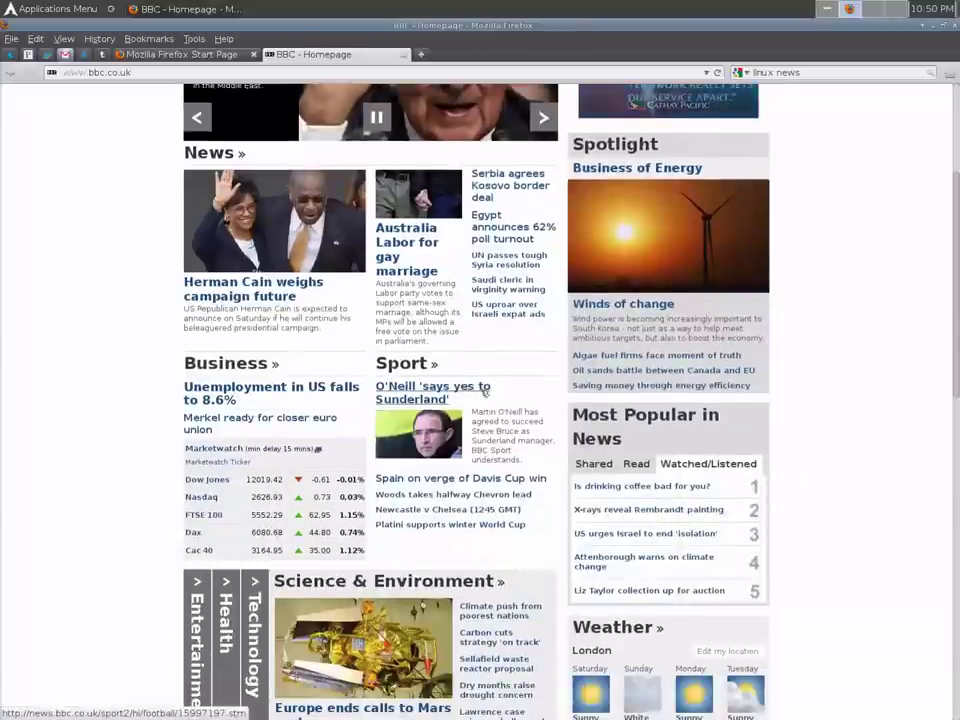
scroll(485, 392, "down", 6)
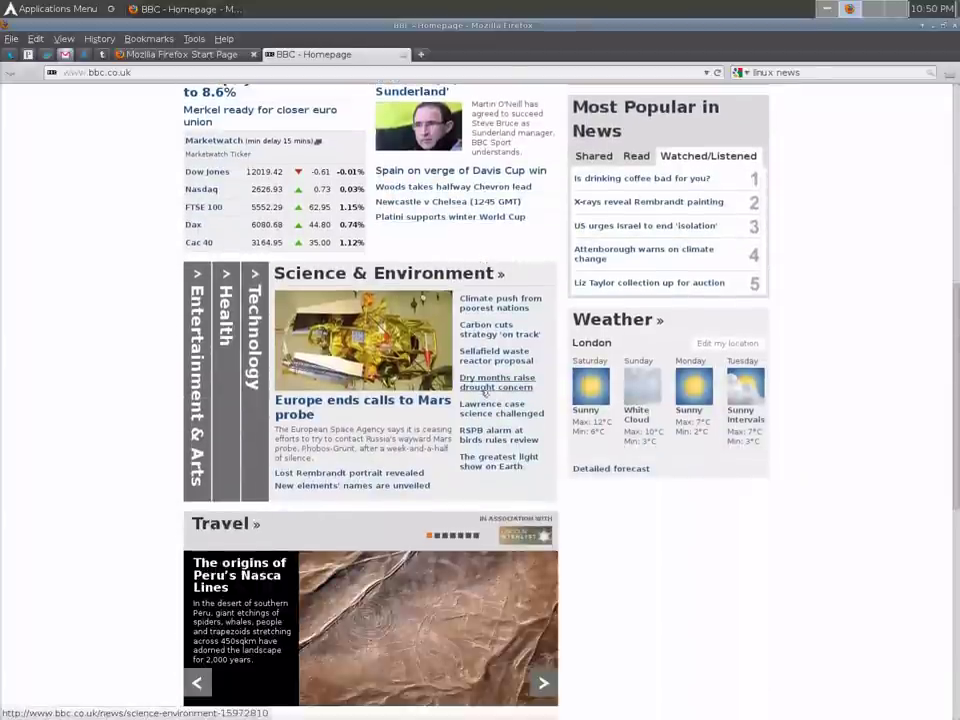
scroll(486, 394, "down", 4)
scroll(439, 541, "up", 3)
left_click(439, 541)
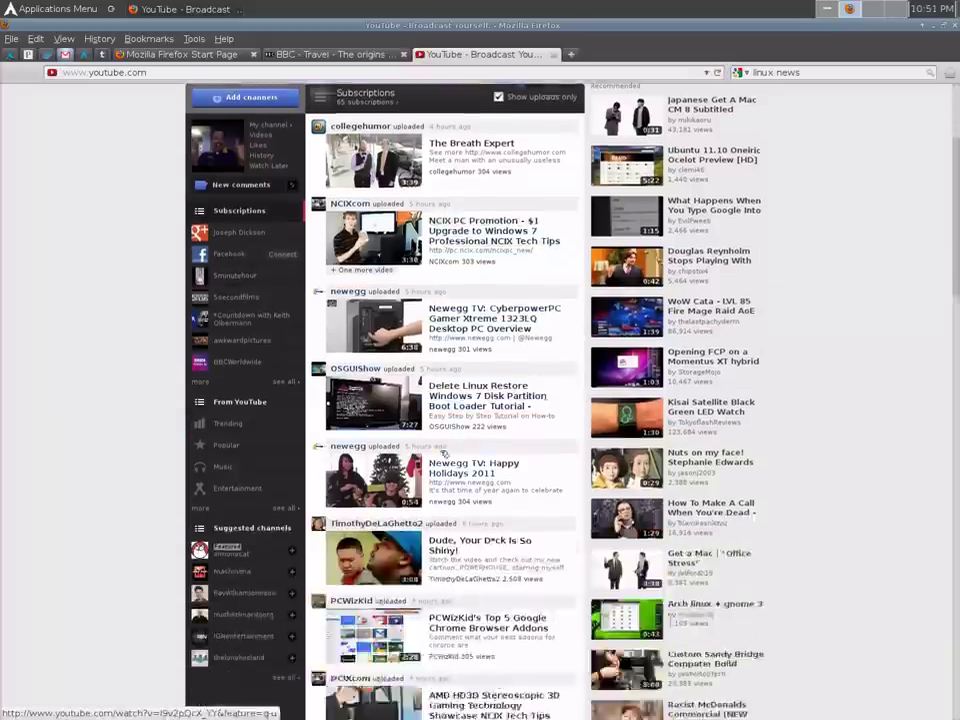
Open the Ubuntu 12.04 LTS Alpha preview video from the feed and play it fullscreen.
scroll(440, 455, "down", 3)
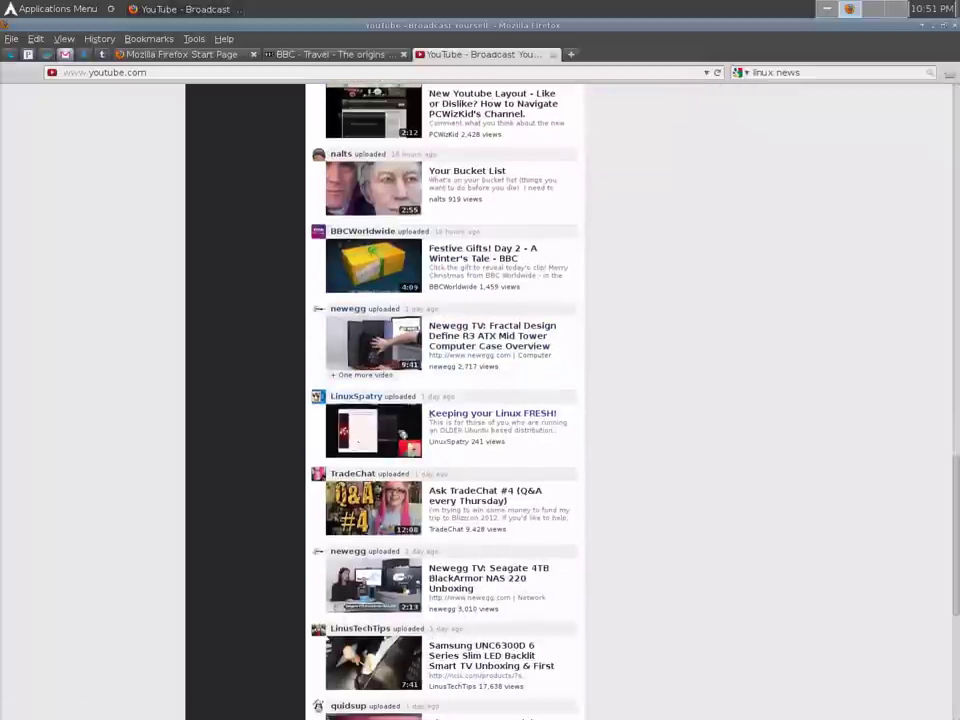
scroll(495, 420, "down", 5)
left_click(490, 391)
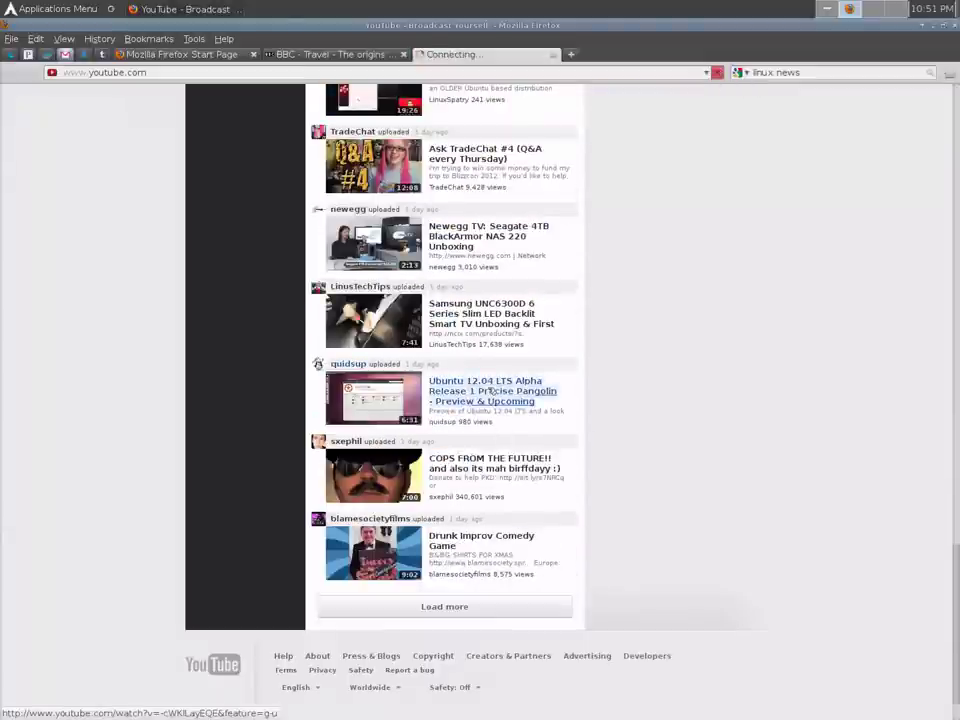
left_click(563, 389)
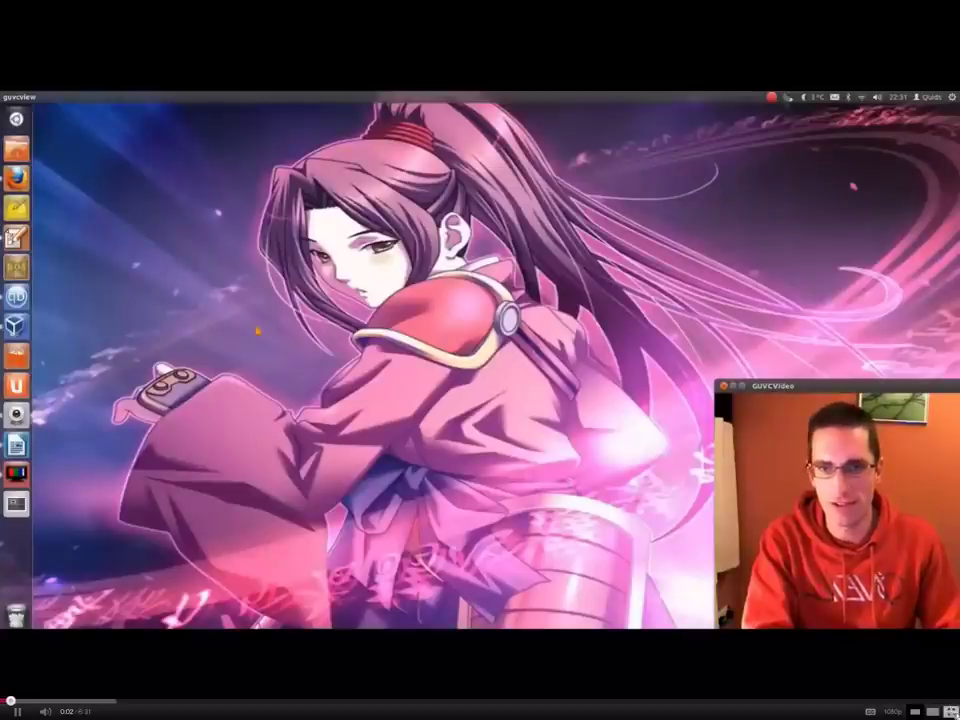
Exit fullscreen video and scroll down the Los Angeles Times homepage.
key("Escape")
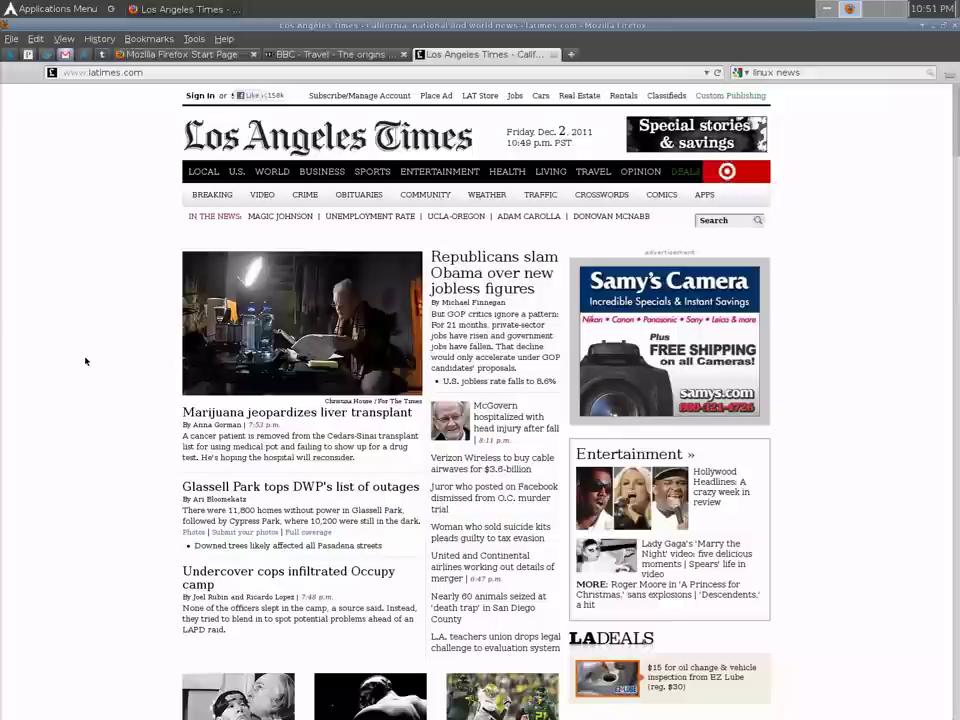
scroll(85, 361, "down", 2)
scroll(85, 361, "down", 2)
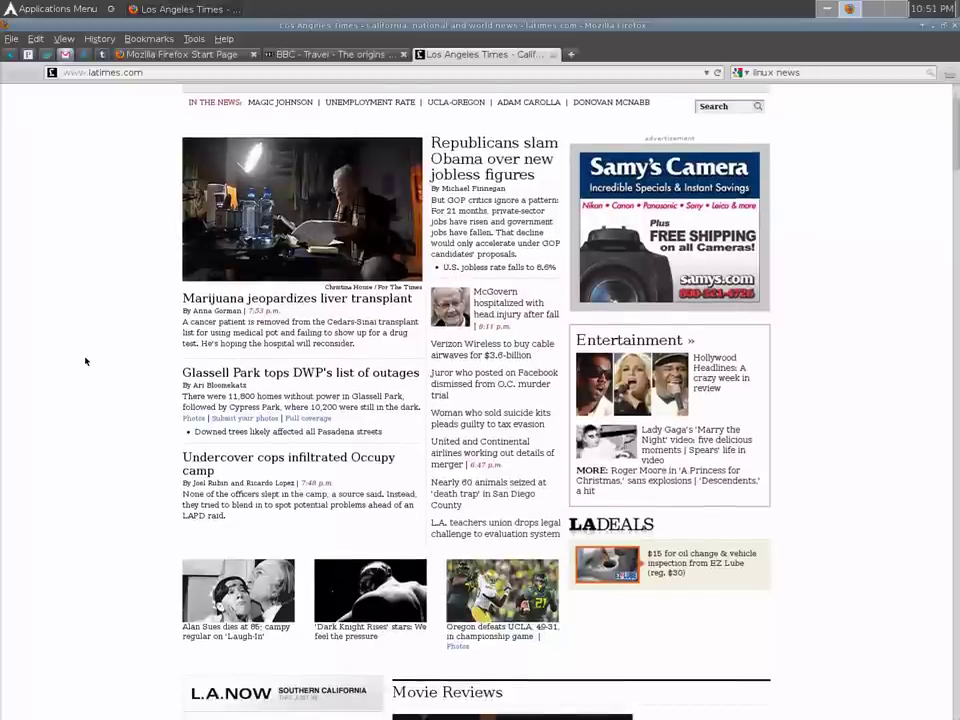
scroll(85, 361, "down", 3)
scroll(85, 361, "down", 1)
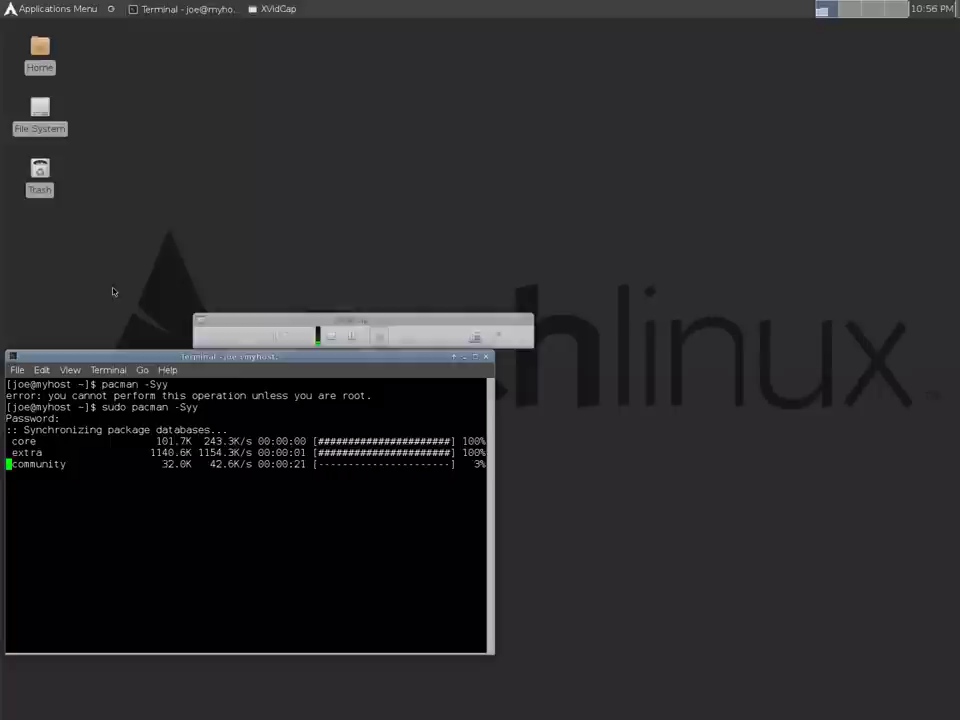
Run the full system upgrade with sudo pacman -Syu and confirm with y.
key("Up")
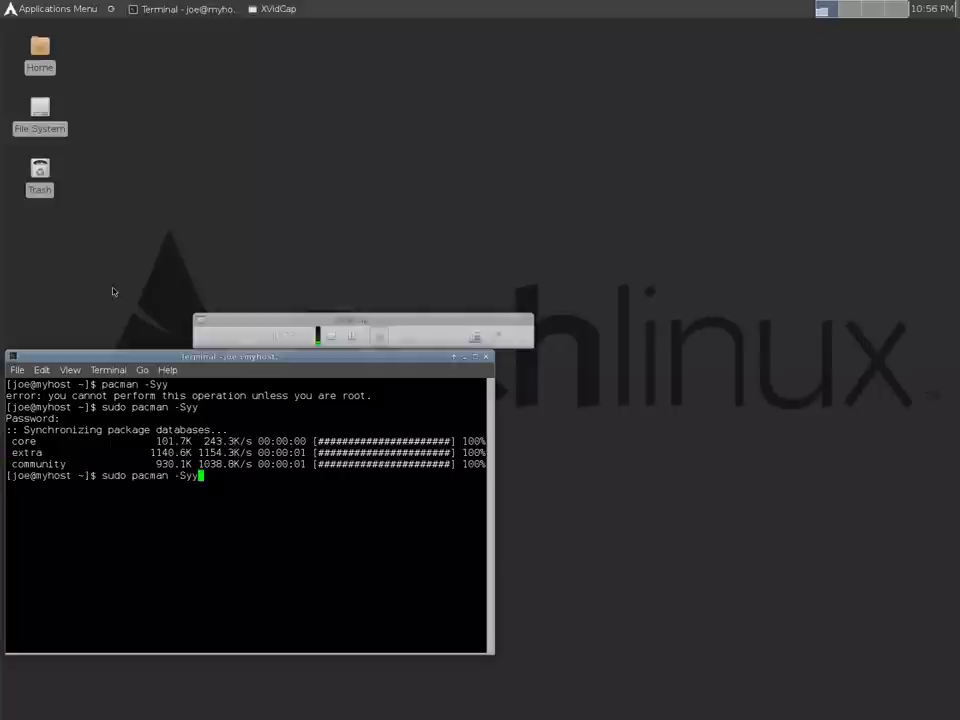
key("Return")
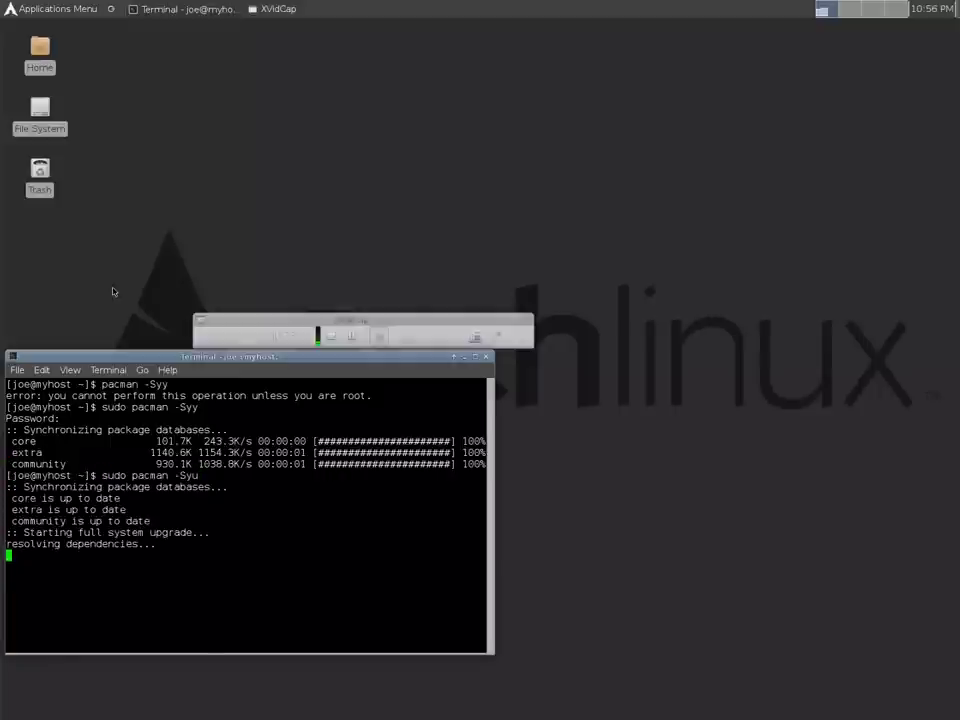
type("y")
key("Return")
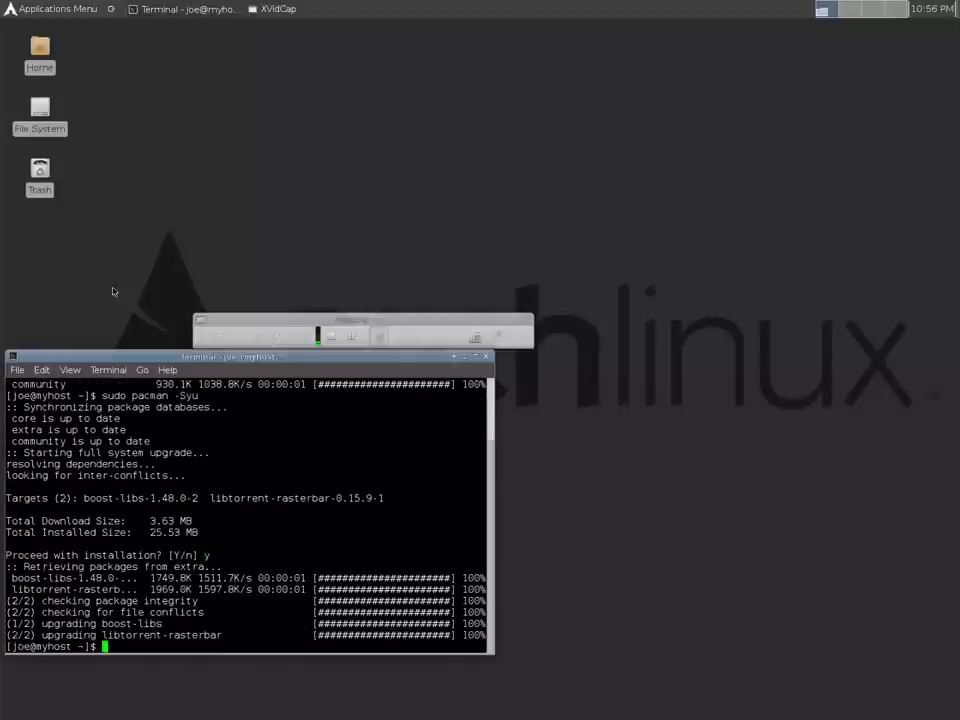
Install opera and chromium with sudo pacman -S opera chromium, confirming with y.
type("hromium")
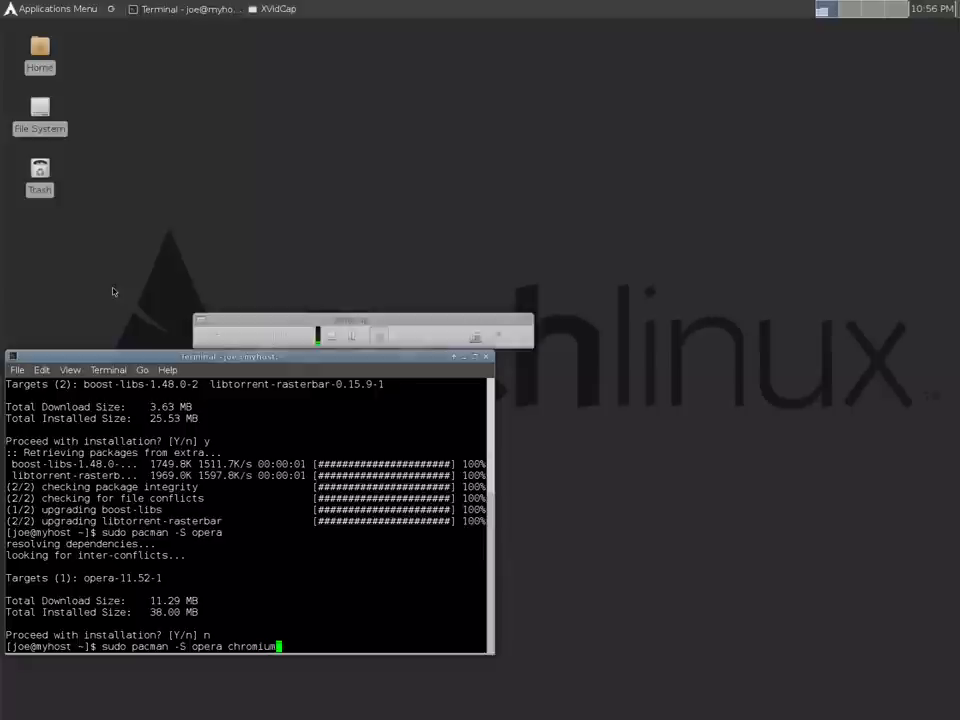
key("Return")
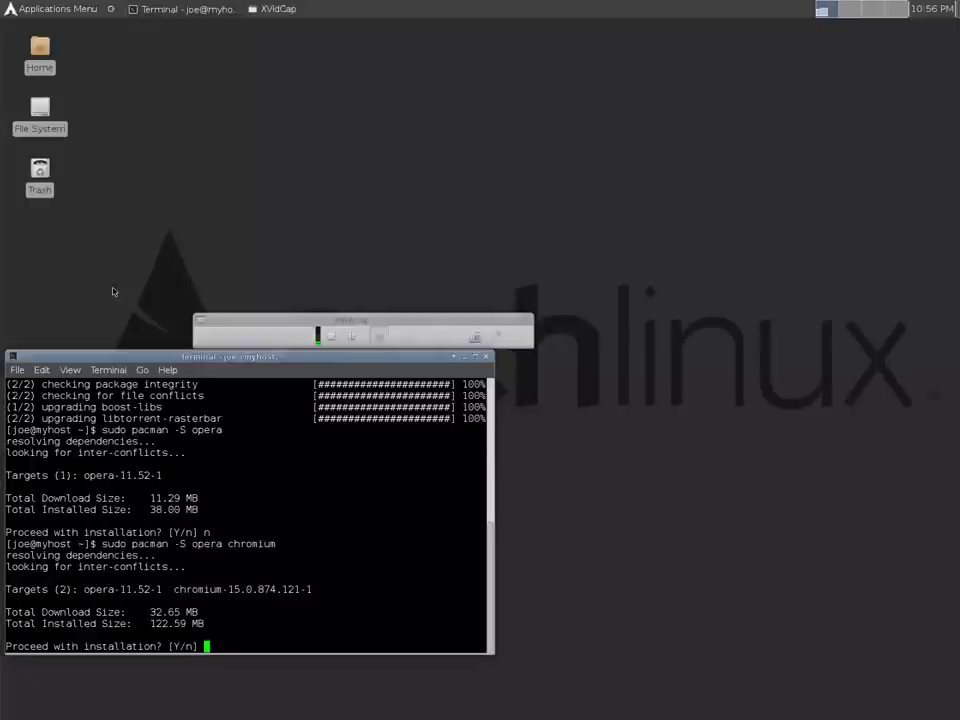
type("y")
key("Return")
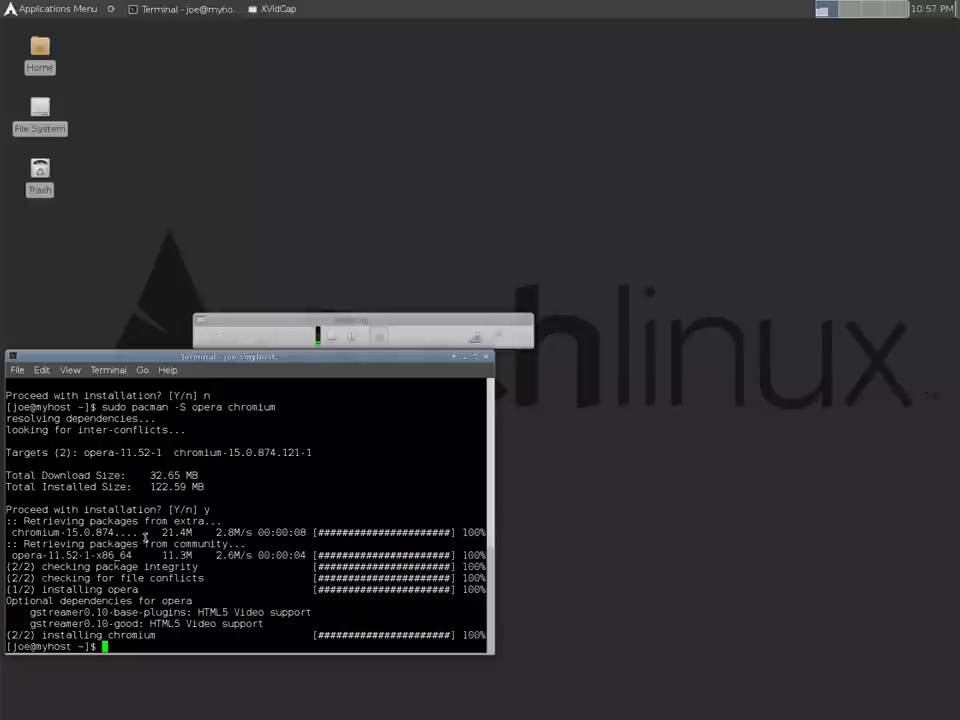
left_click(46, 9)
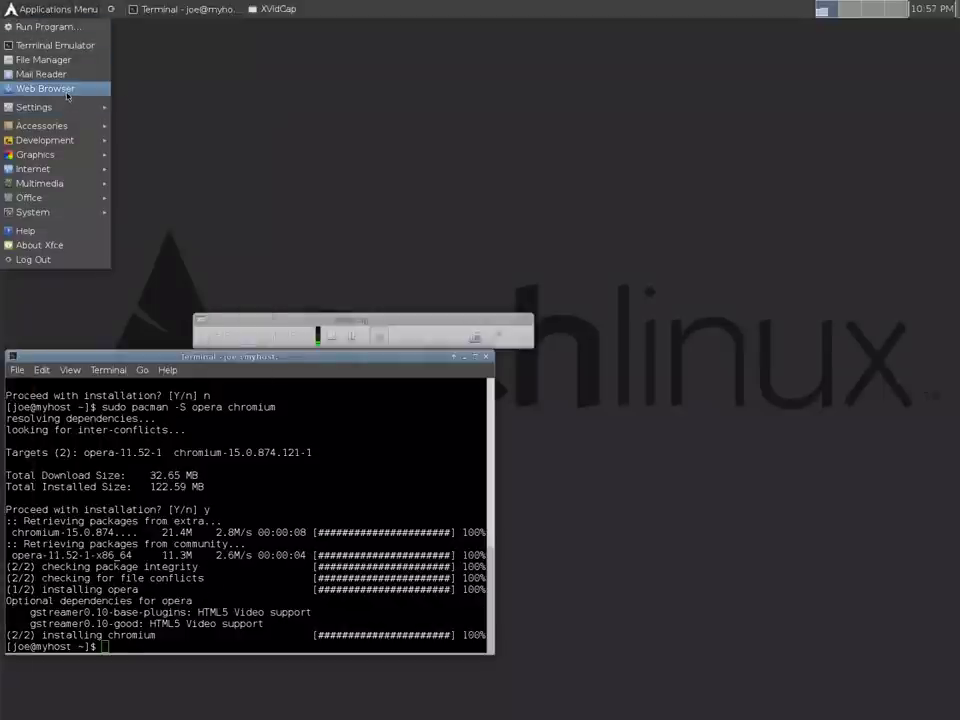
Launch Opera from the Internet menu and advance its startup carousel to Why Opera.
mouse_move(60, 168)
left_click(135, 240)
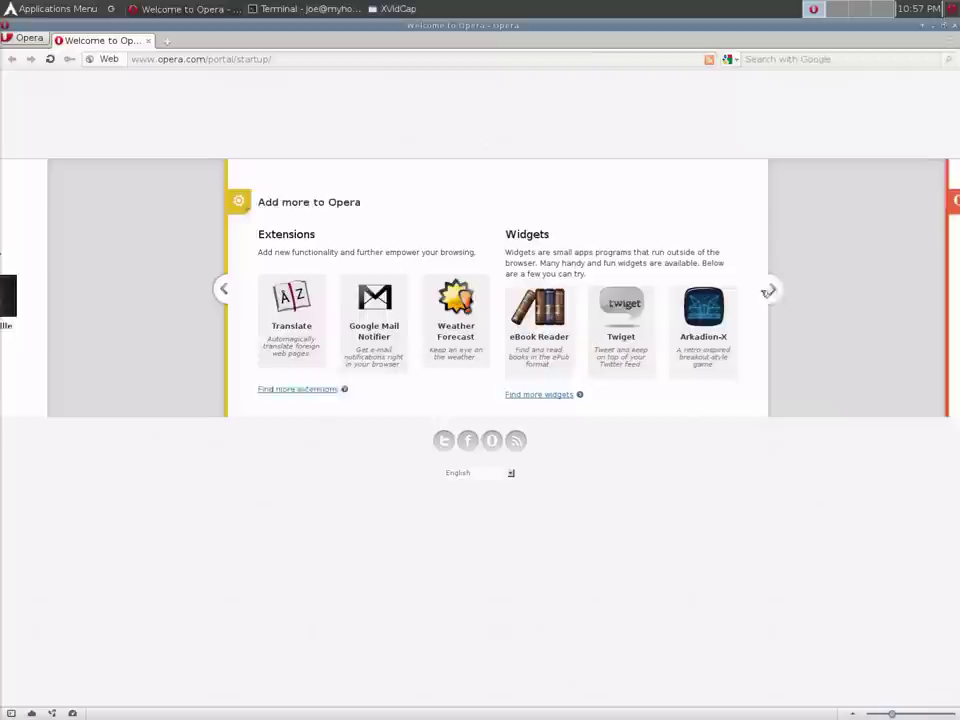
left_click(763, 291)
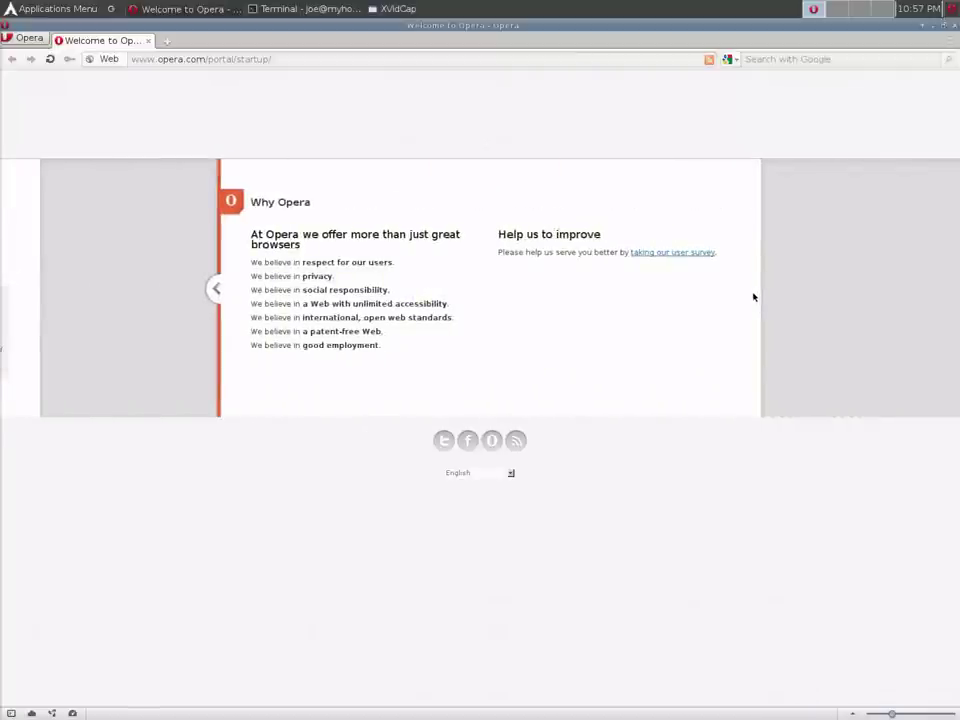
key("alt")
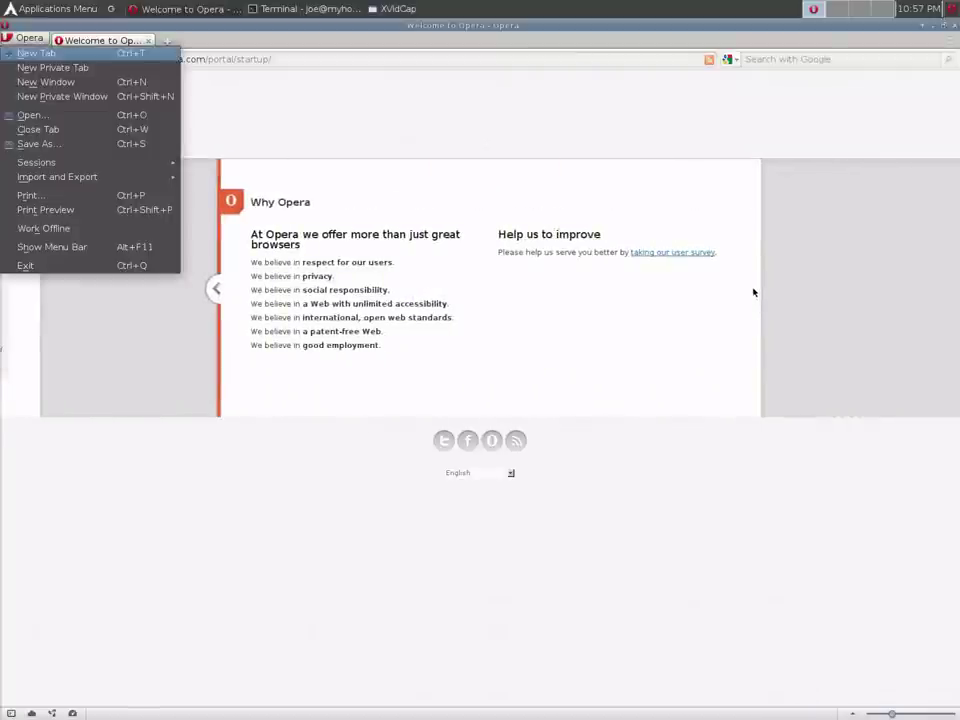
key("Escape")
Check the site's security badge and its fraud and malware protection details.
left_click(115, 59)
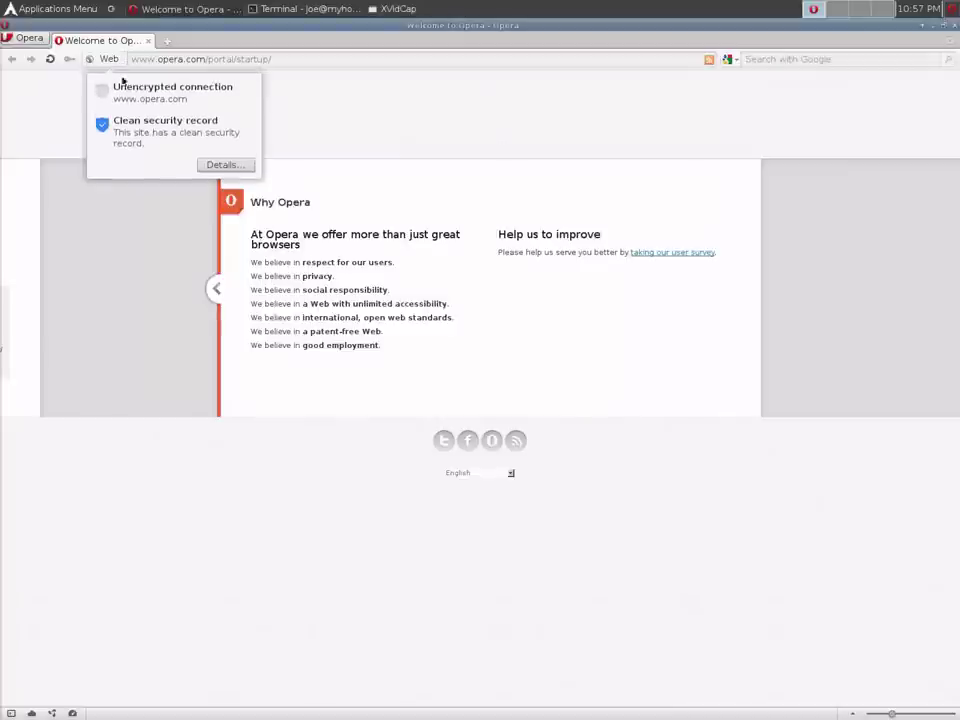
left_click(221, 165)
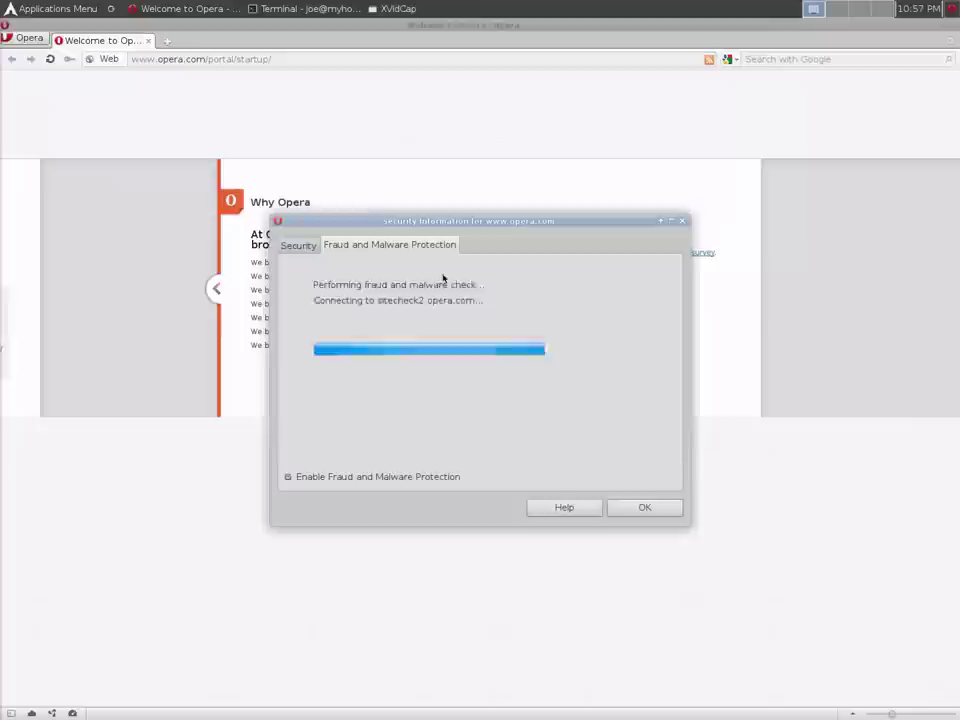
key("Escape")
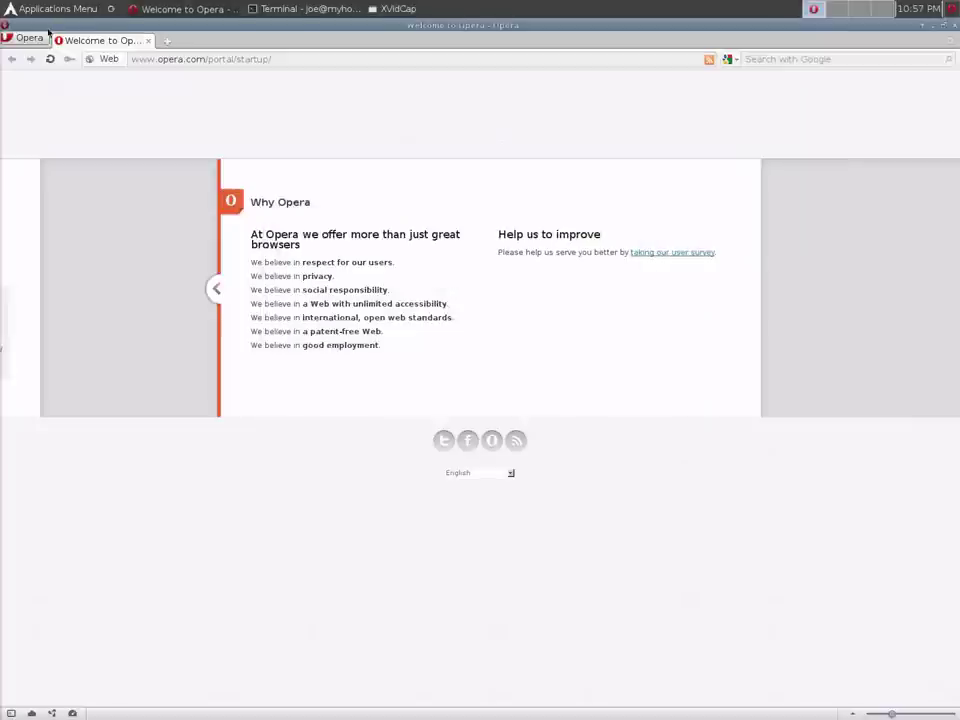
left_click(29, 38)
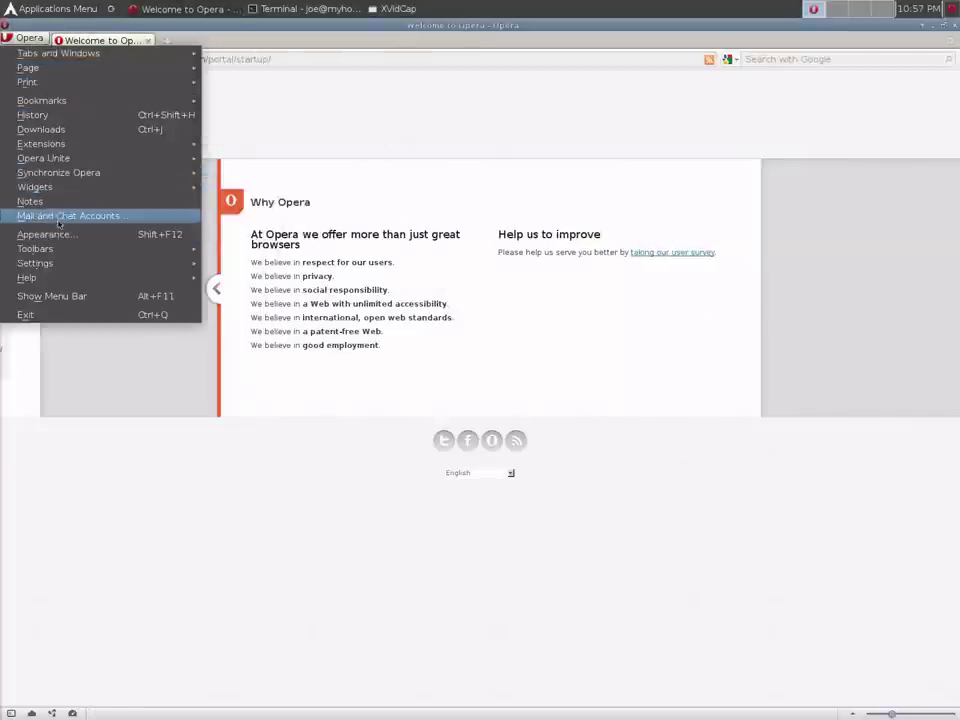
Enable Opera Turbo, read its information page, then view and dismiss its status popup.
mouse_move(67, 265)
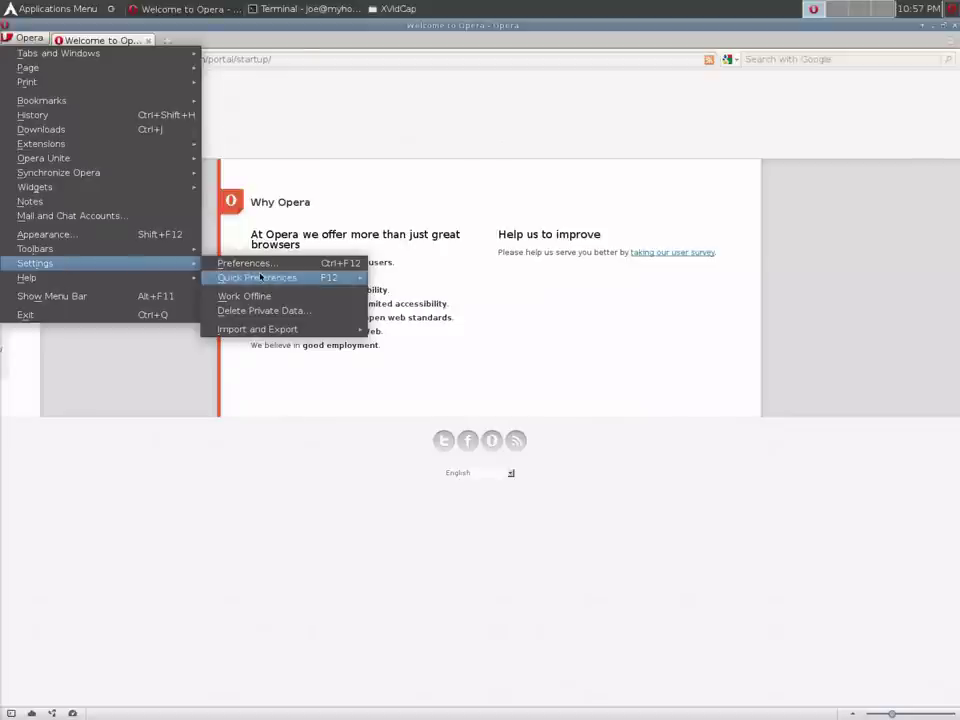
mouse_move(261, 278)
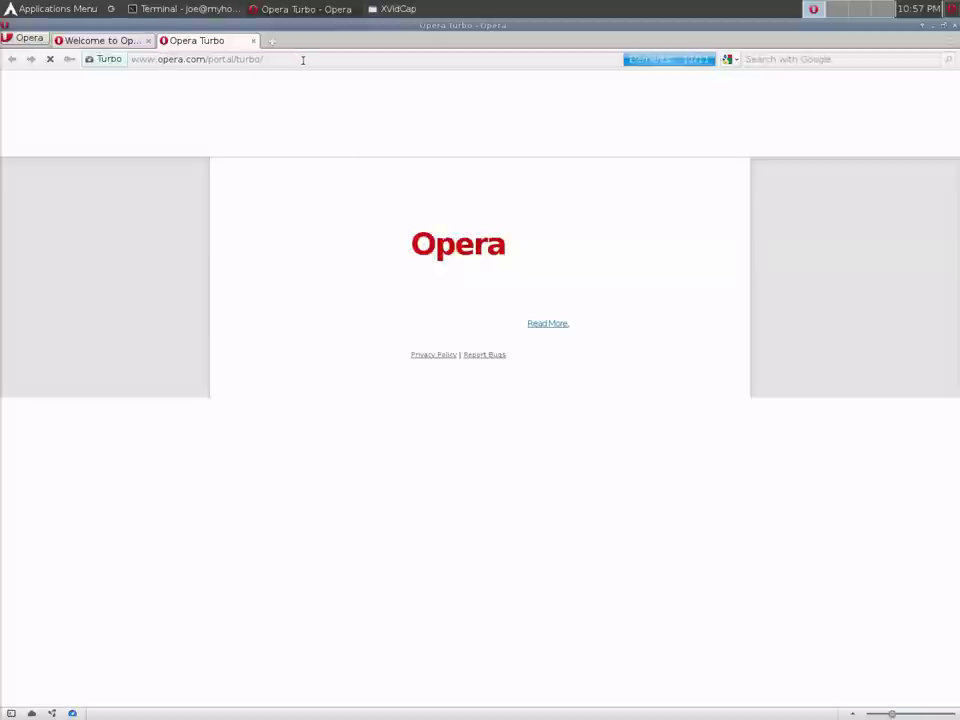
left_click(549, 330)
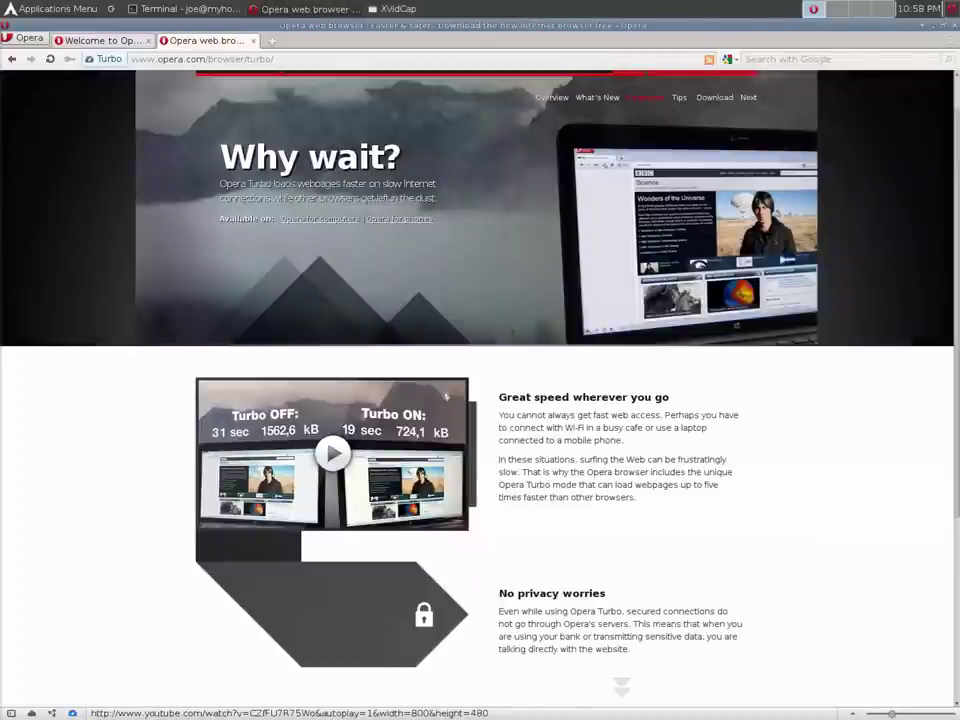
scroll(446, 397, "down", 4)
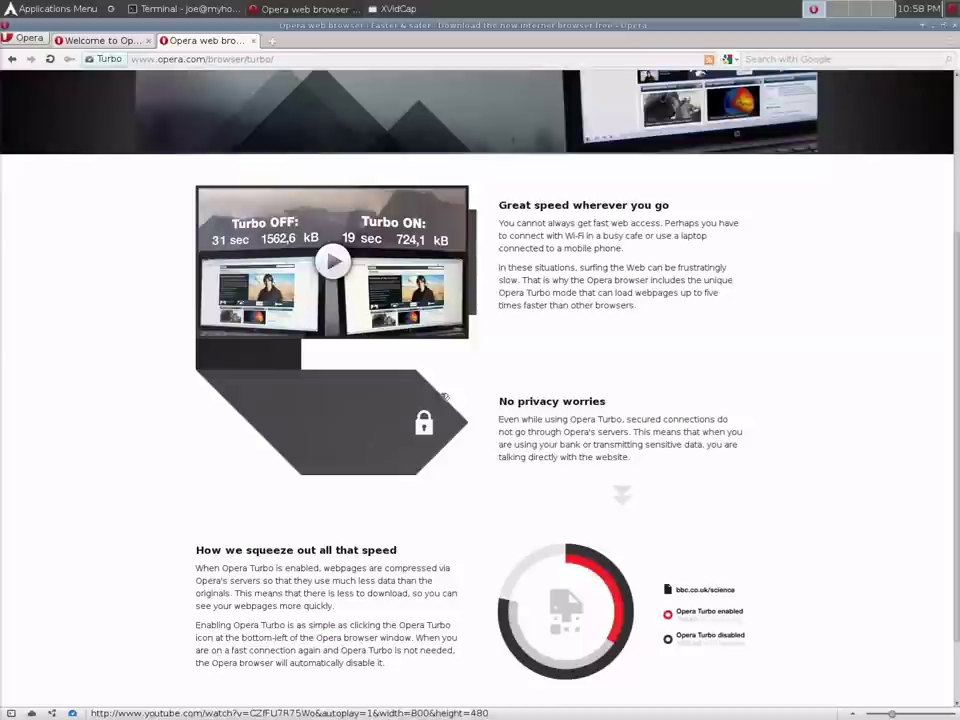
left_click(105, 59)
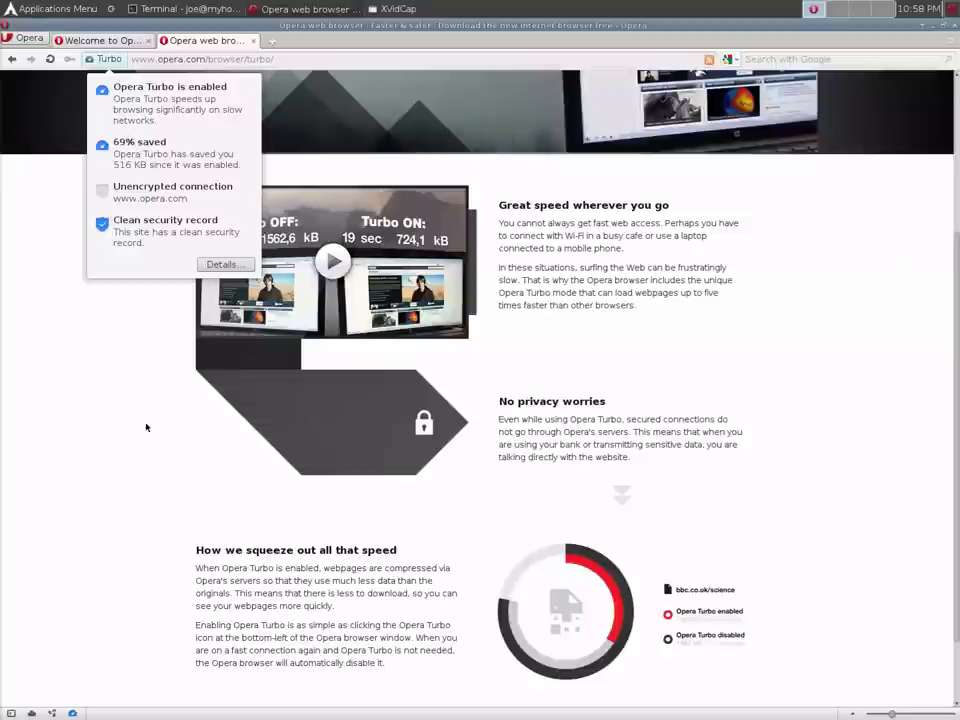
left_click(126, 305)
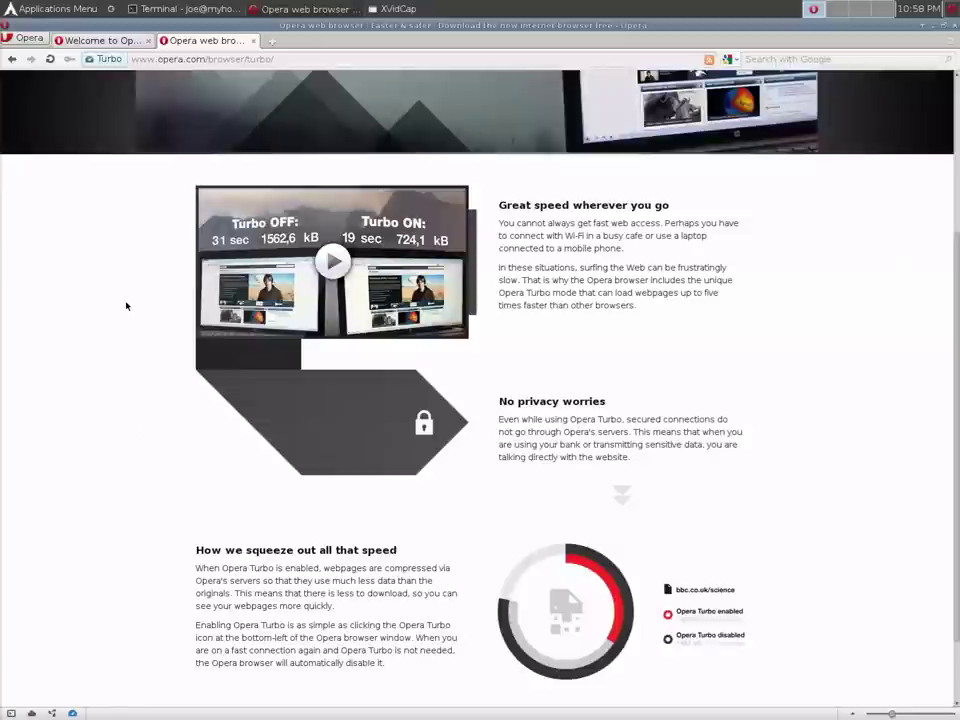
Quit Opera and add a new Launcher item to the left panel.
key("alt")
key("ctrl+q")
right_click(16, 590)
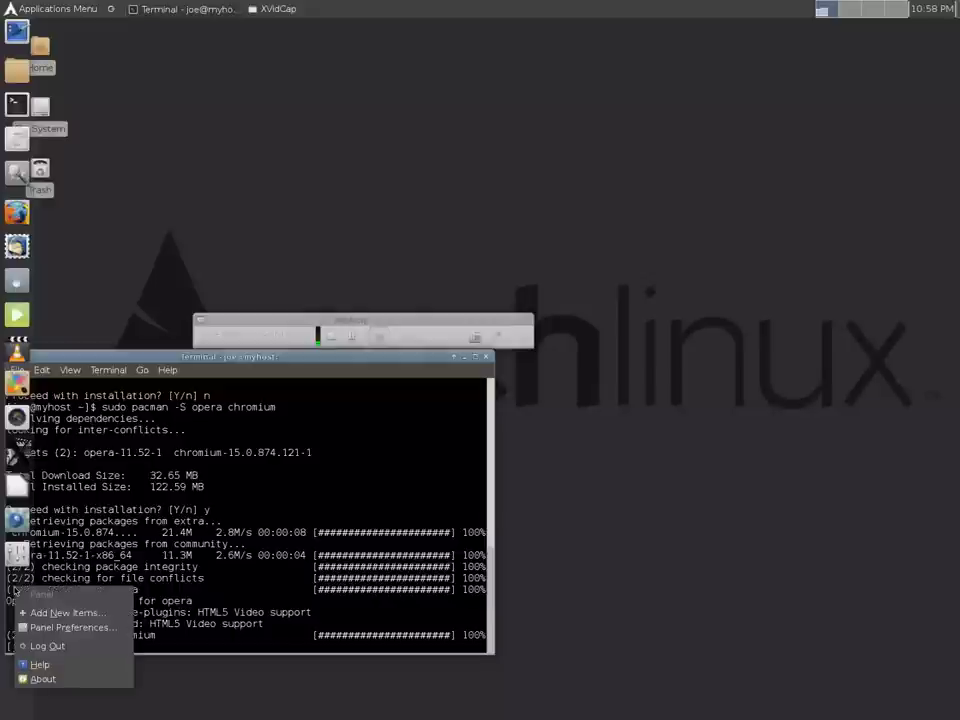
left_click(55, 613)
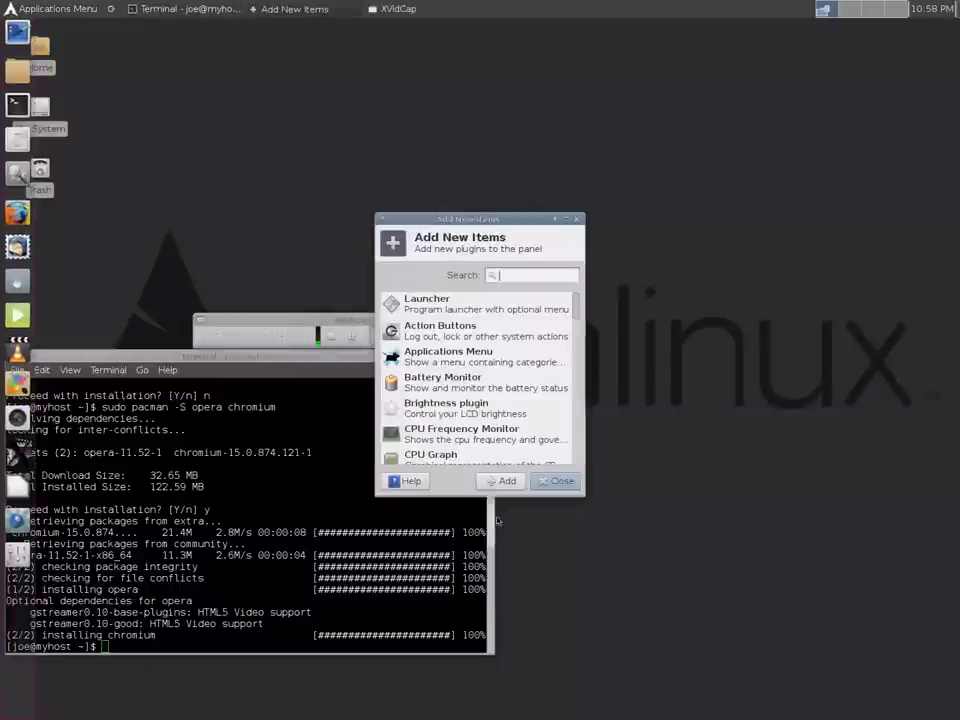
double_click(410, 302)
Set the new launcher to Opera in its properties.
right_click(16, 600)
left_click(45, 614)
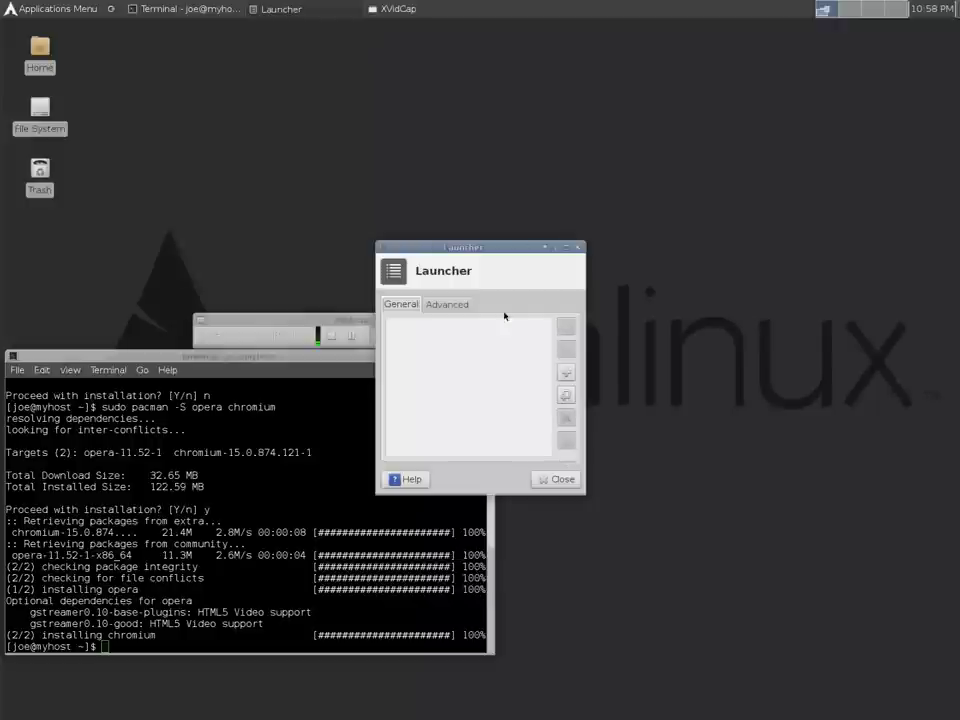
left_click(567, 370)
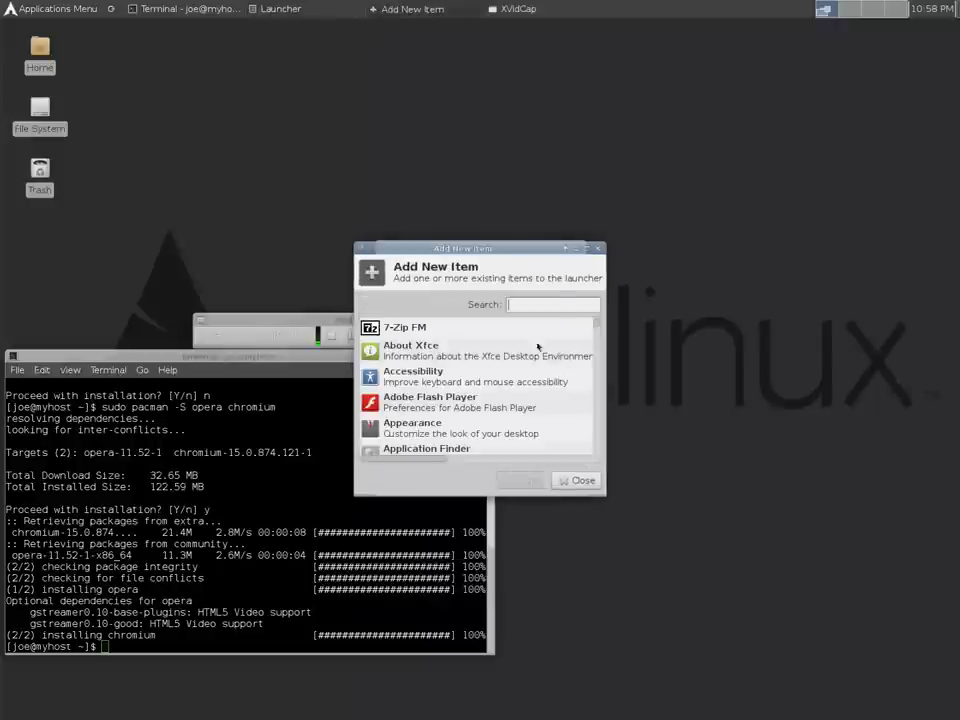
type("opera")
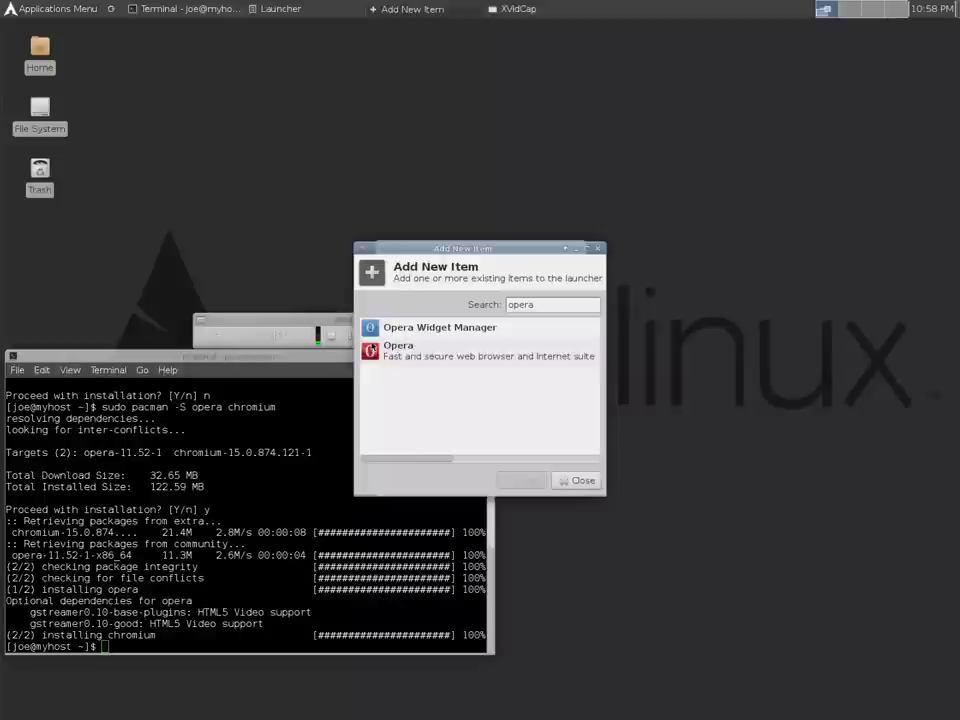
left_click(470, 350)
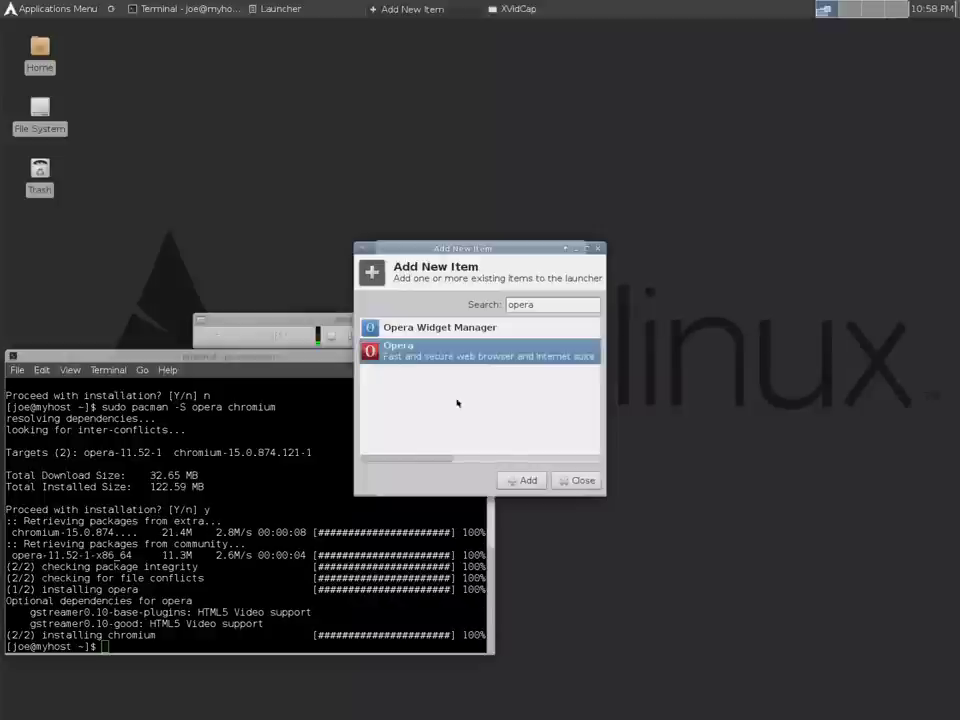
left_click(523, 480)
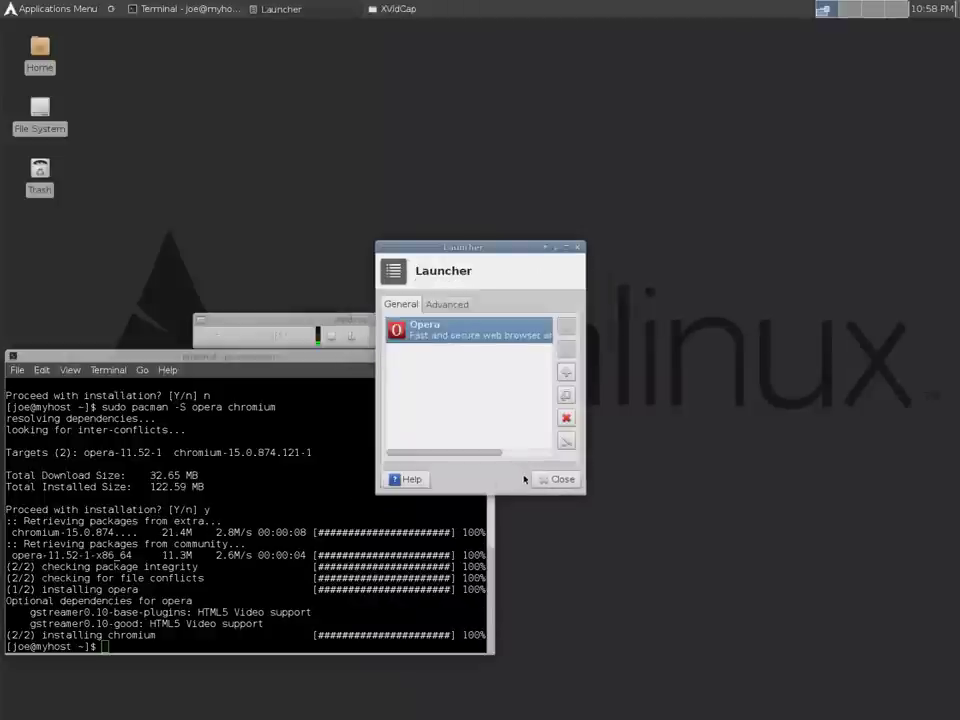
left_click(551, 480)
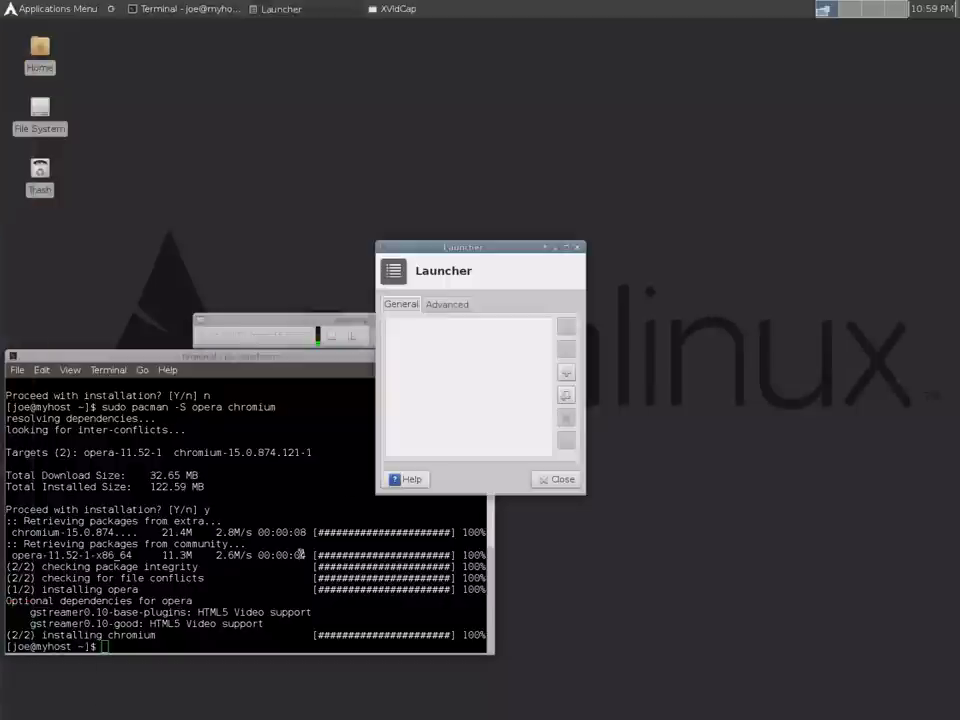
Add Chromium as a launcher as well and close the properties.
left_click(566, 372)
type("c")
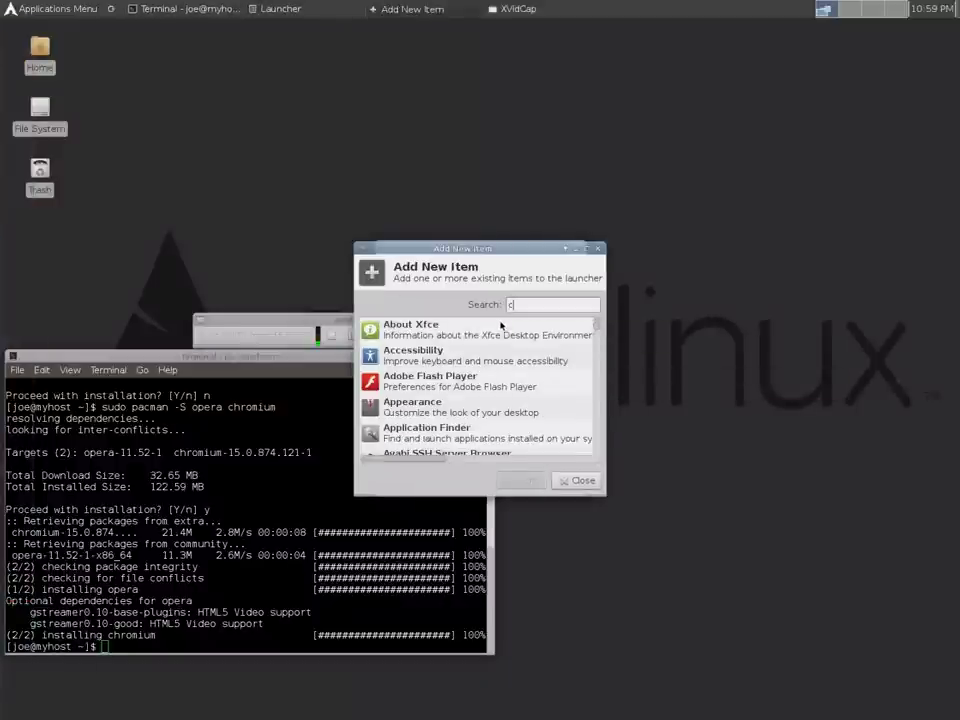
type("hr")
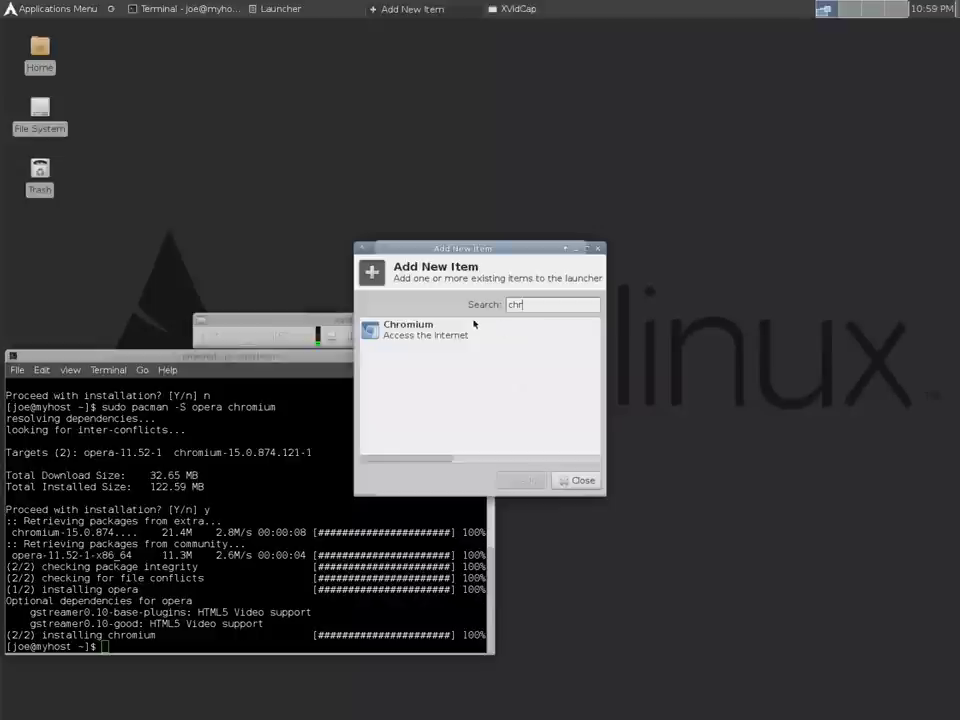
left_click(476, 327)
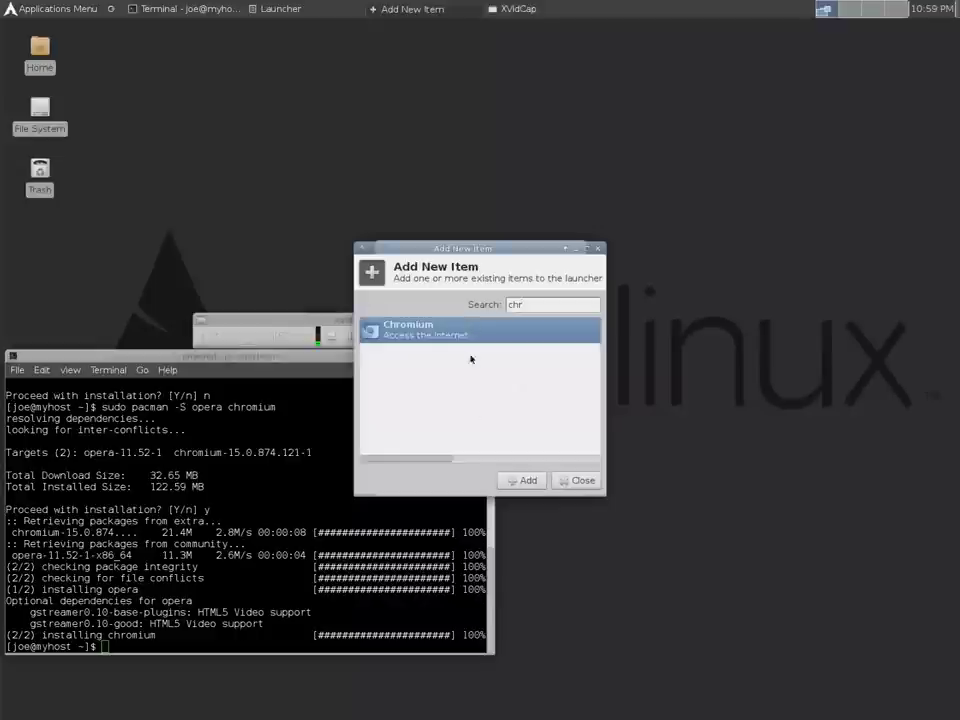
left_click(525, 480)
left_click(549, 484)
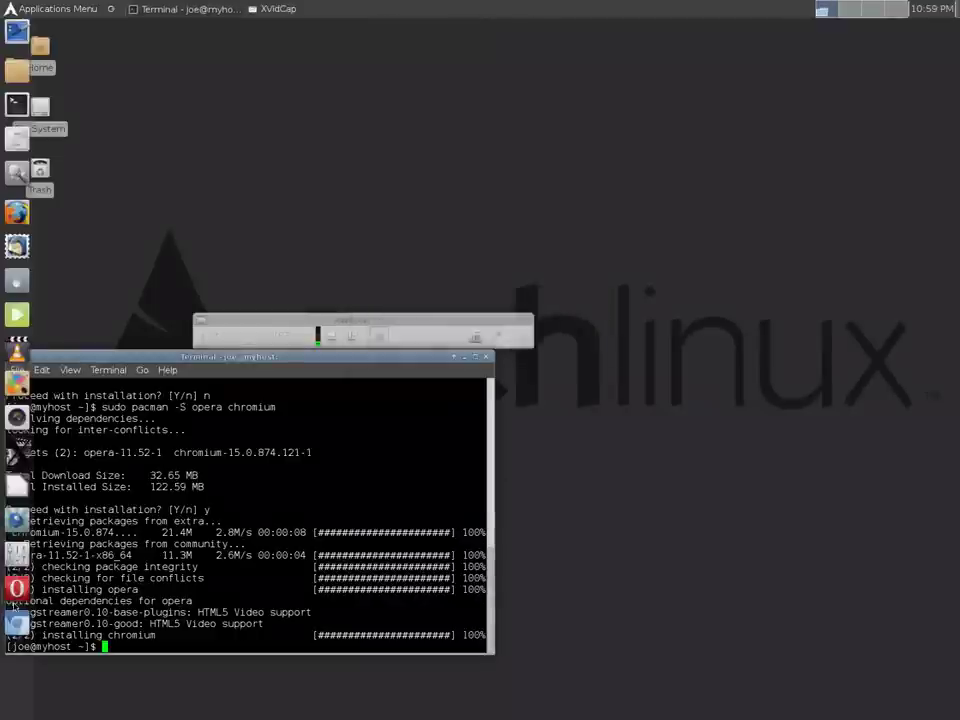
Move the Opera and Chromium launchers to sit directly below Firefox.
right_click(15, 603)
left_click(40, 643)
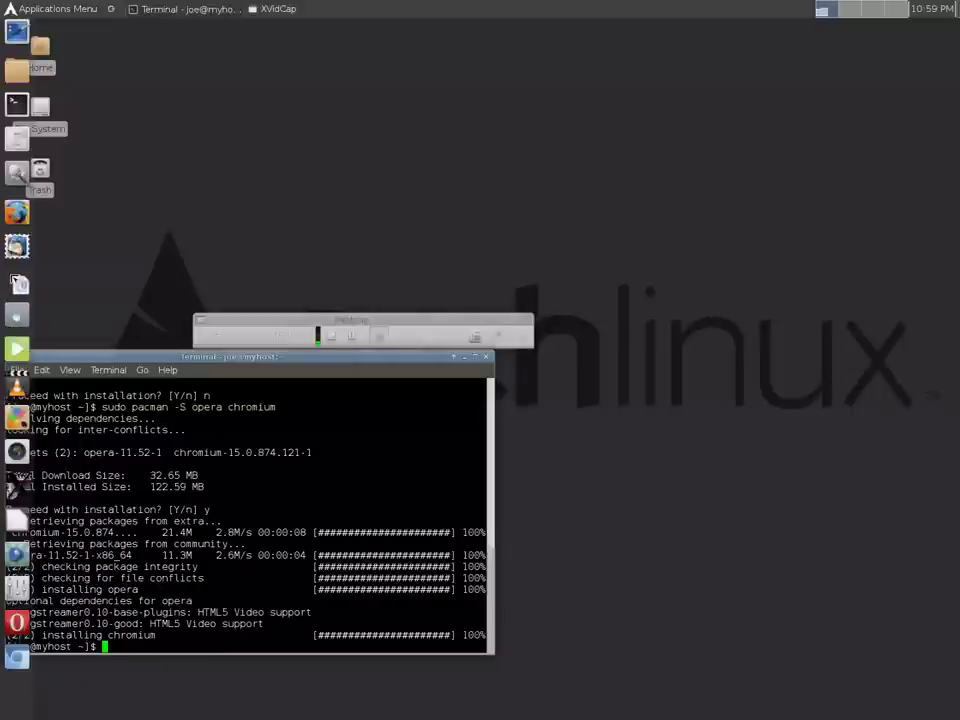
left_click(15, 185)
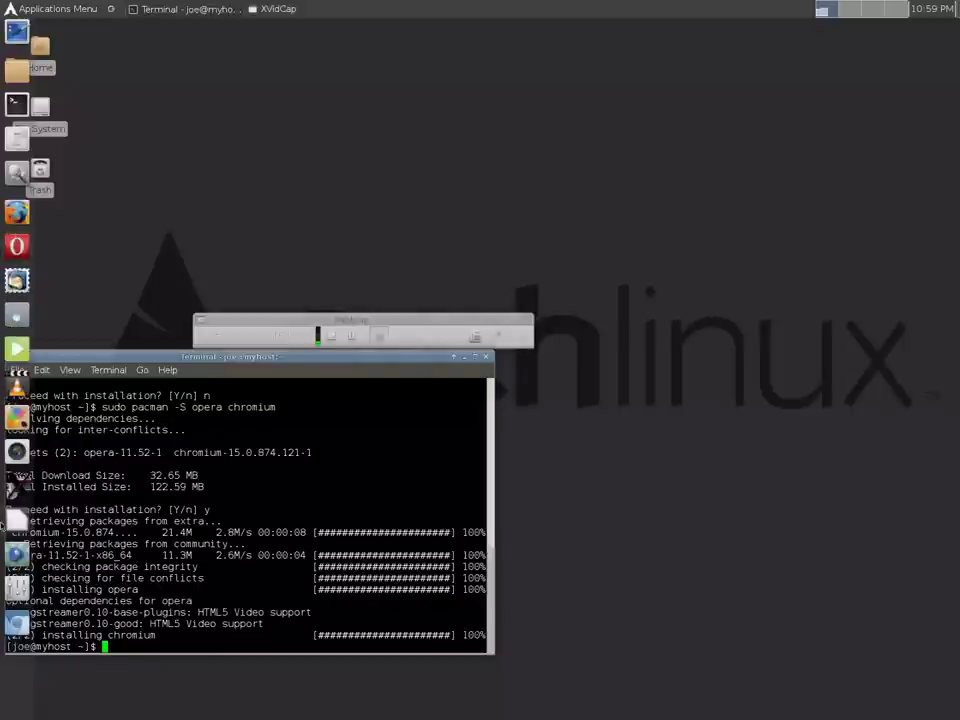
right_click(17, 625)
left_click(43, 663)
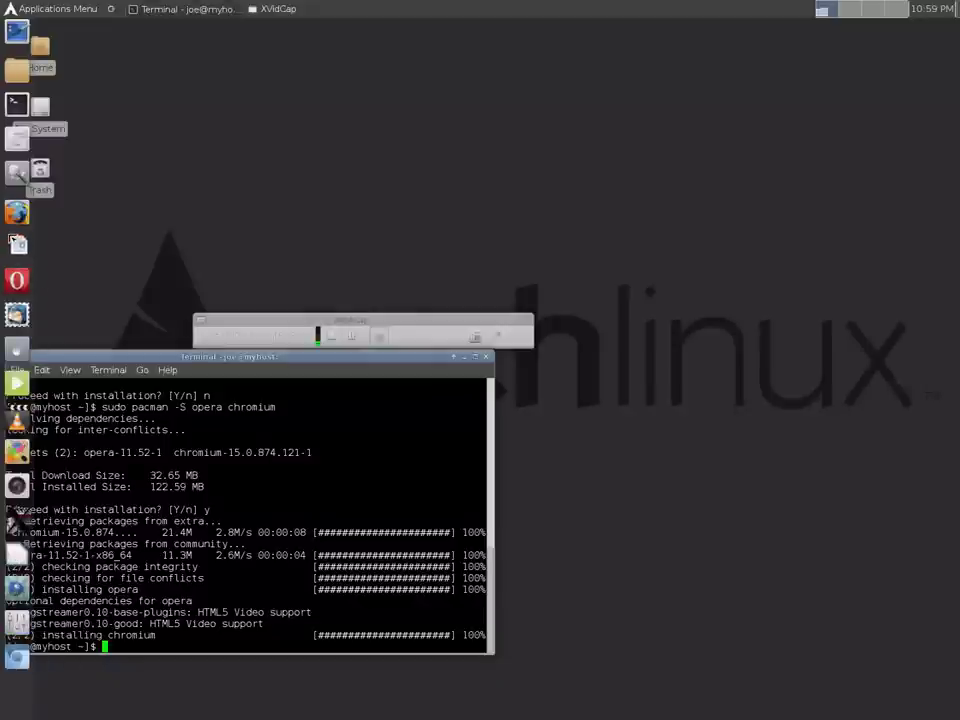
left_click(8, 240)
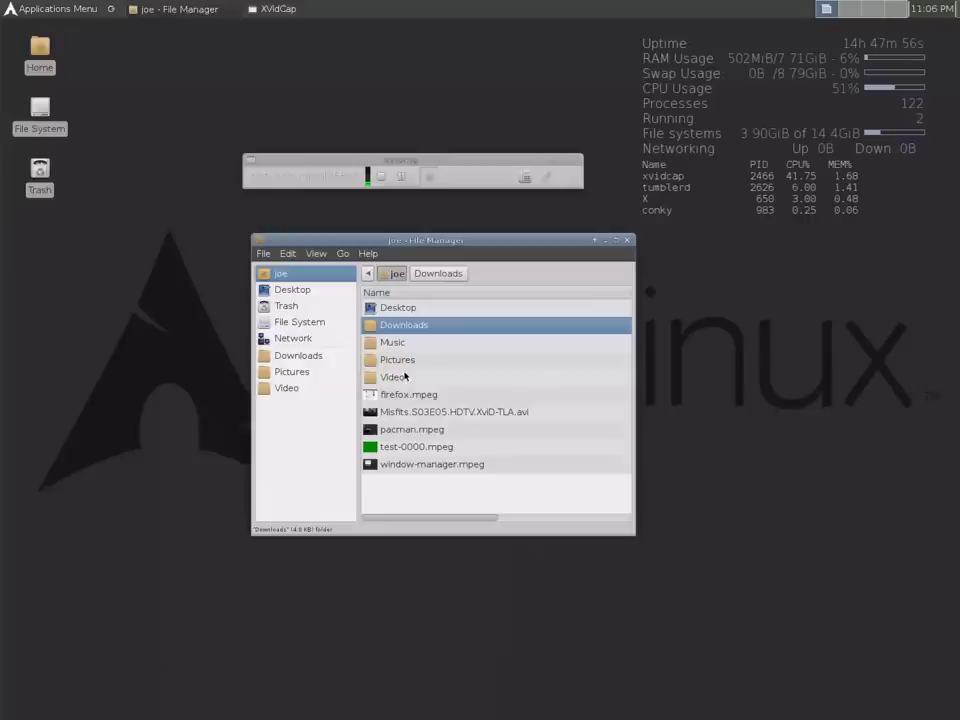
left_click(412, 411)
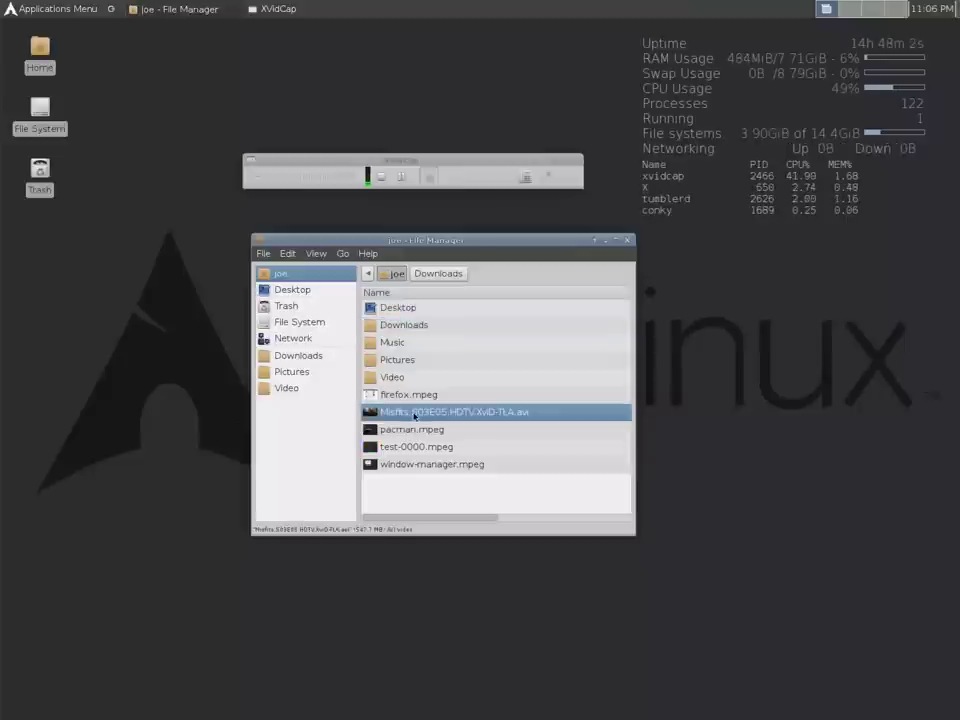
double_click(414, 414)
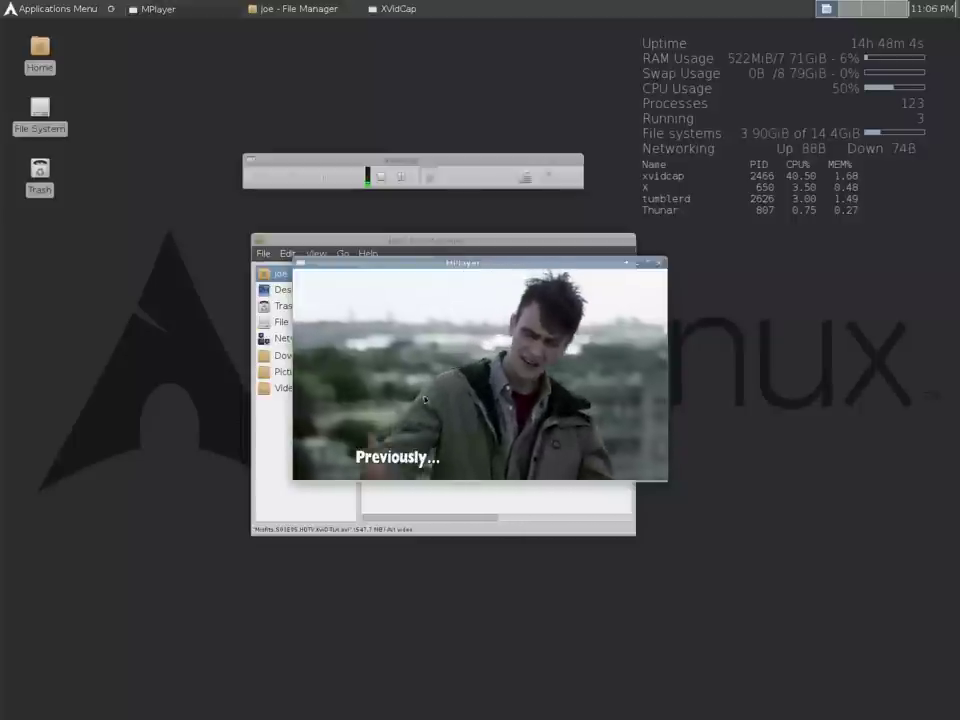
left_click_drag(482, 265, 707, 340)
key("alt+space")
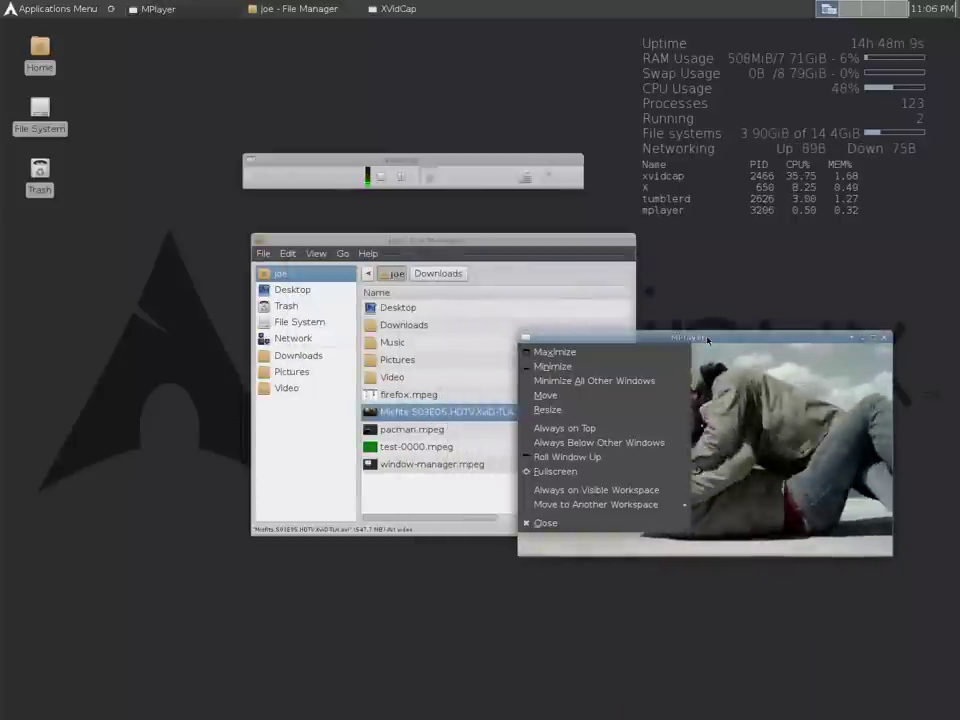
key("Return")
key("alt+space")
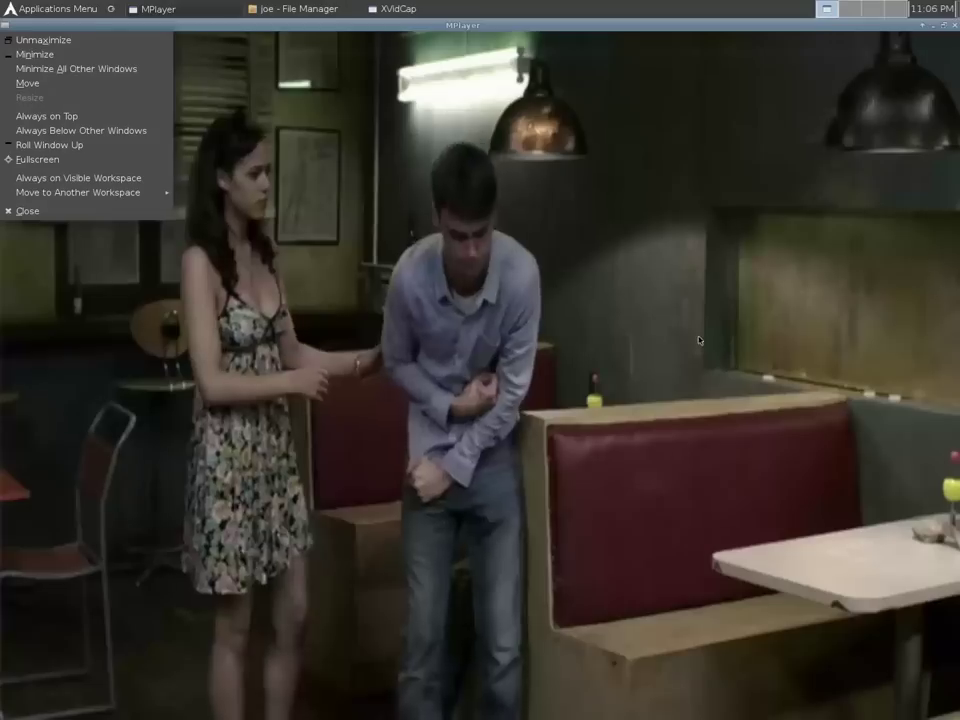
key("c")
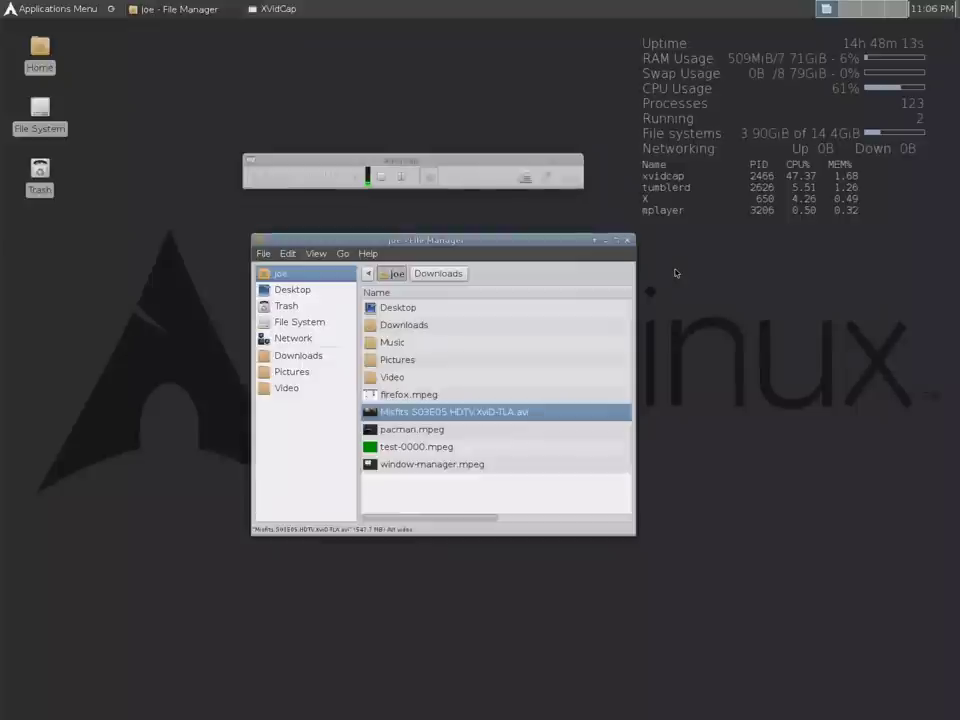
Open the Misfits S03E05 AVI with VLC media player, keeping VLC as the default for AVI files.
right_click(488, 412)
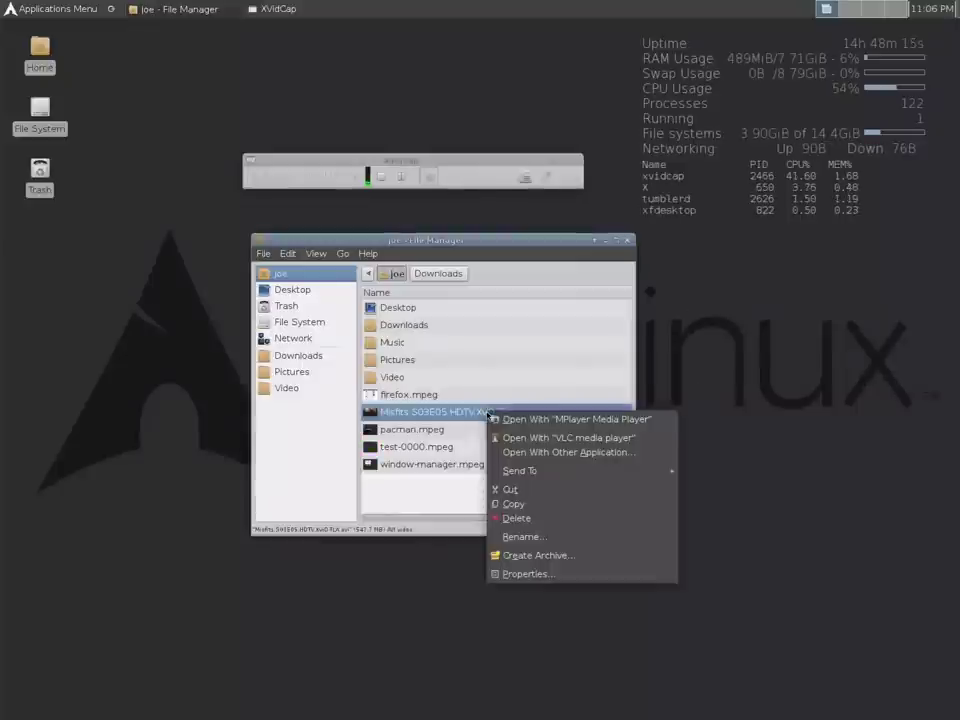
left_click(535, 452)
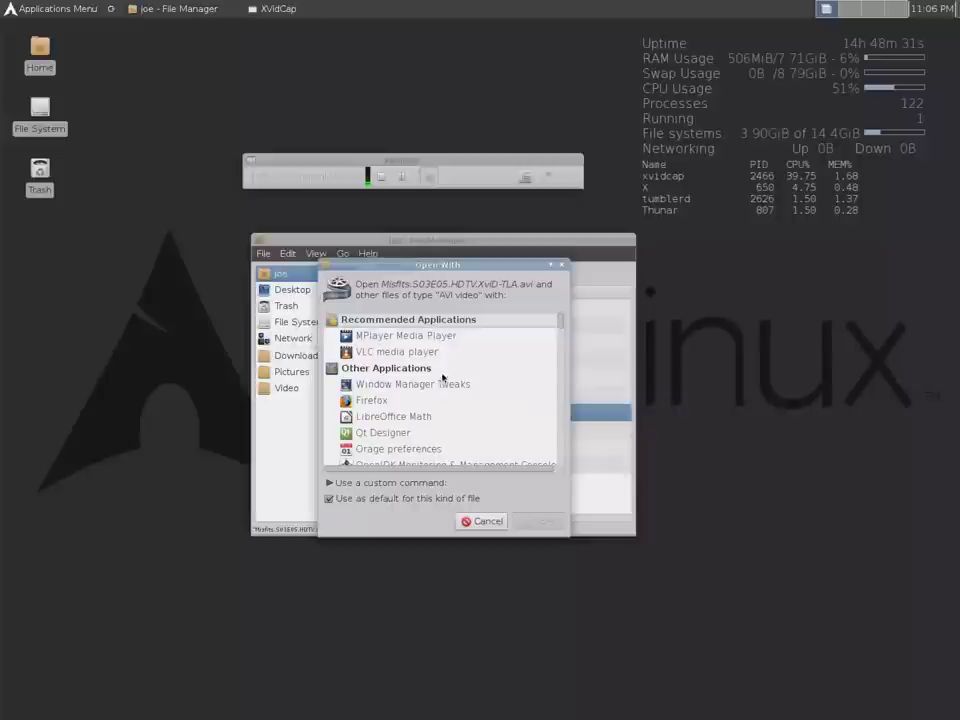
left_click(425, 349)
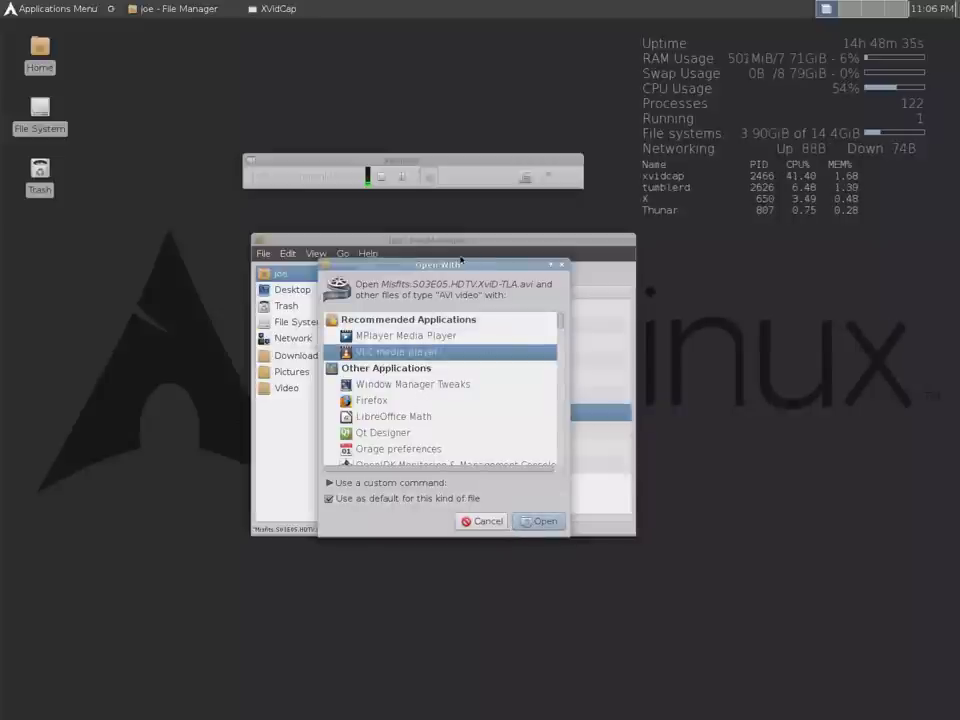
left_click_drag(460, 260, 710, 407)
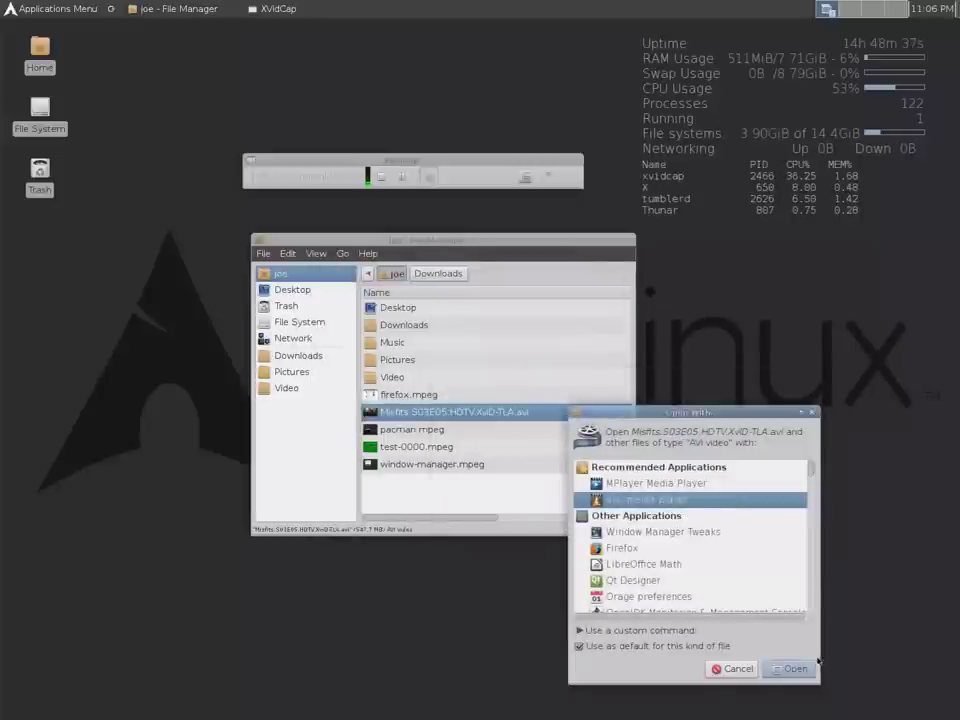
left_click(795, 668)
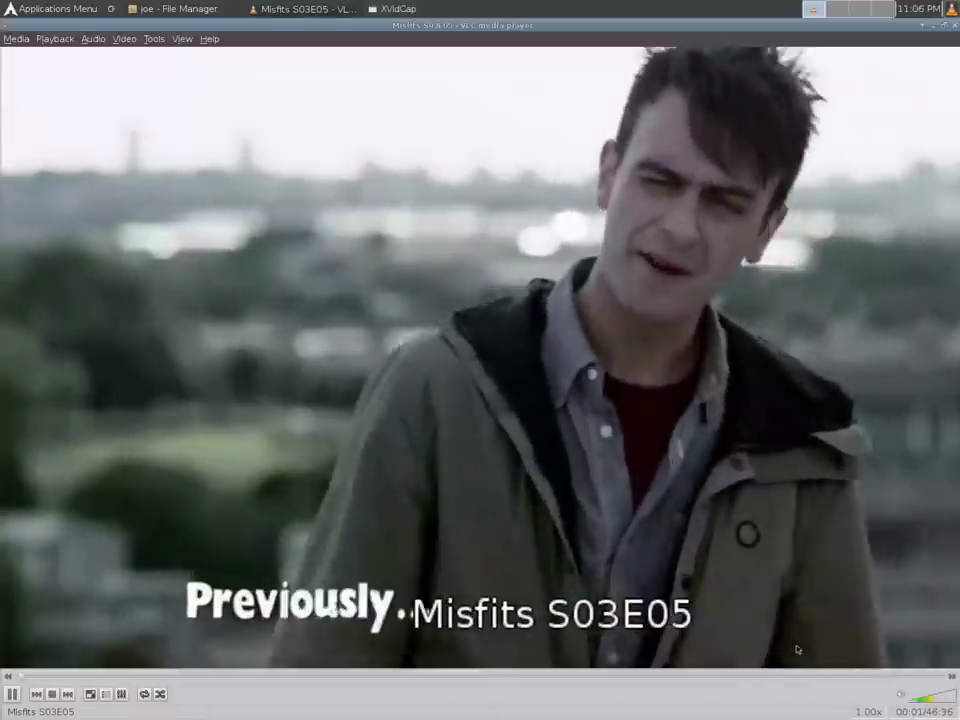